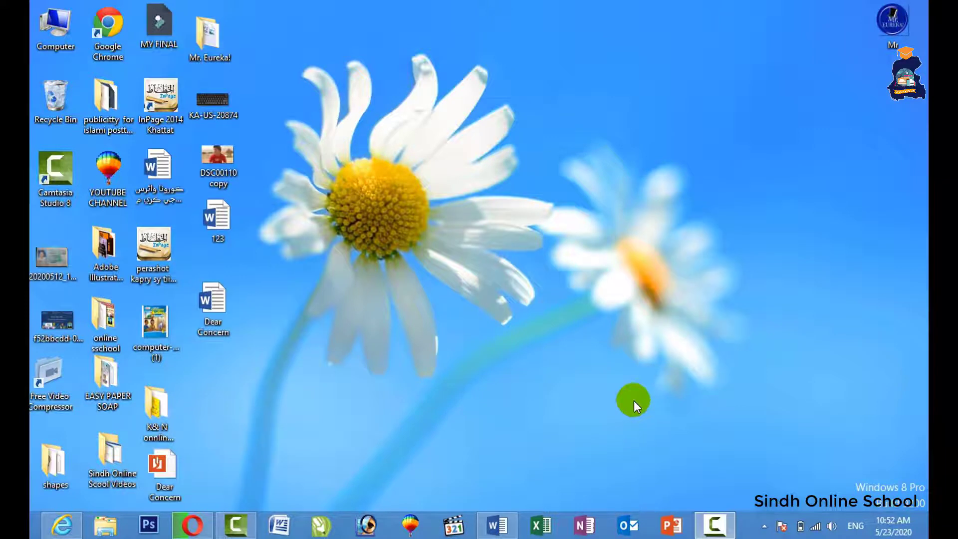
# - Switch to Word and create a new blank document
pyautogui.click(497, 525)
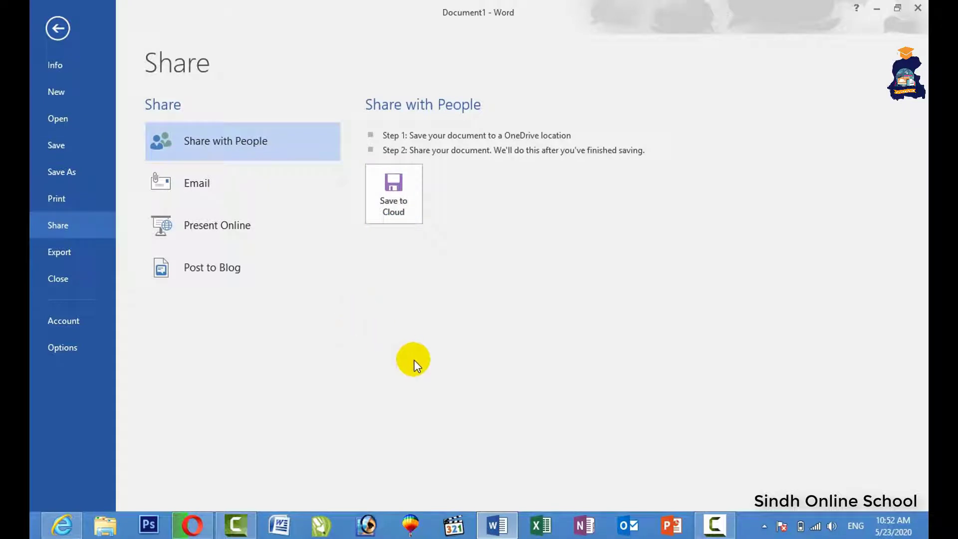
pyautogui.click(74, 68)
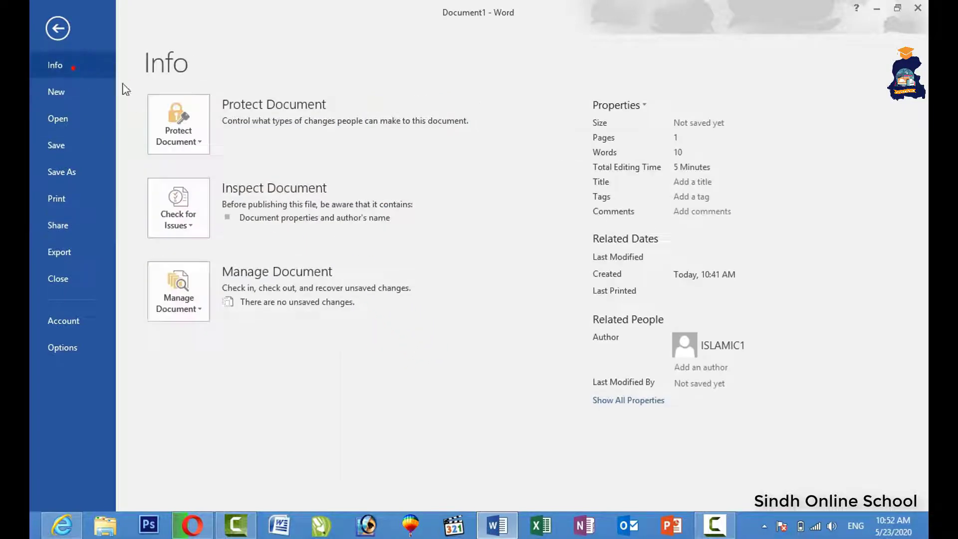
pyautogui.click(63, 91)
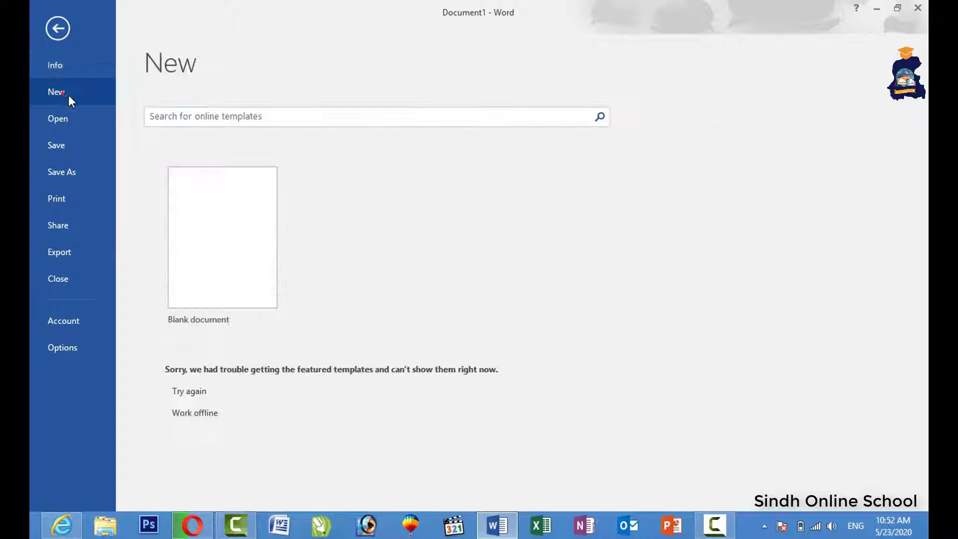
pyautogui.click(188, 208)
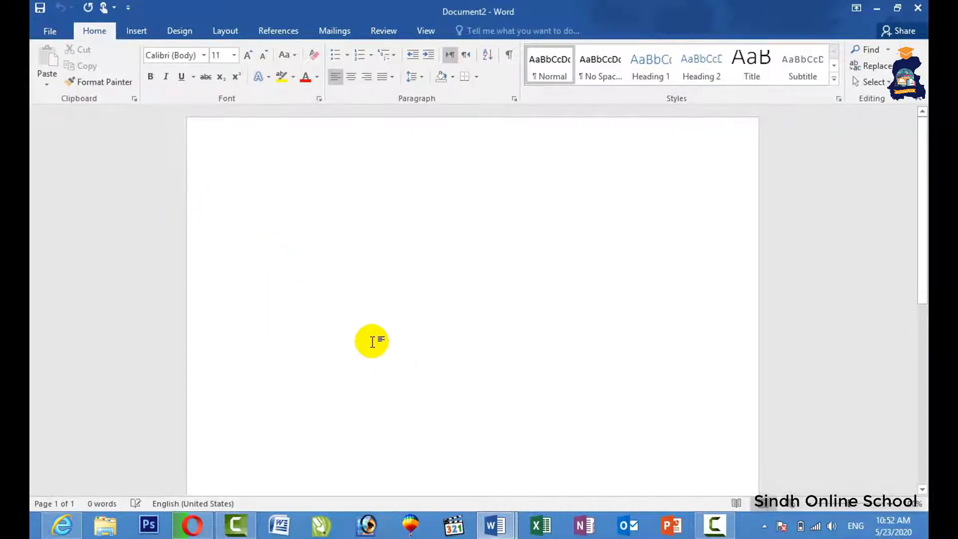
# - Close Document1 without saving its changes
pyautogui.moveTo(494, 522)
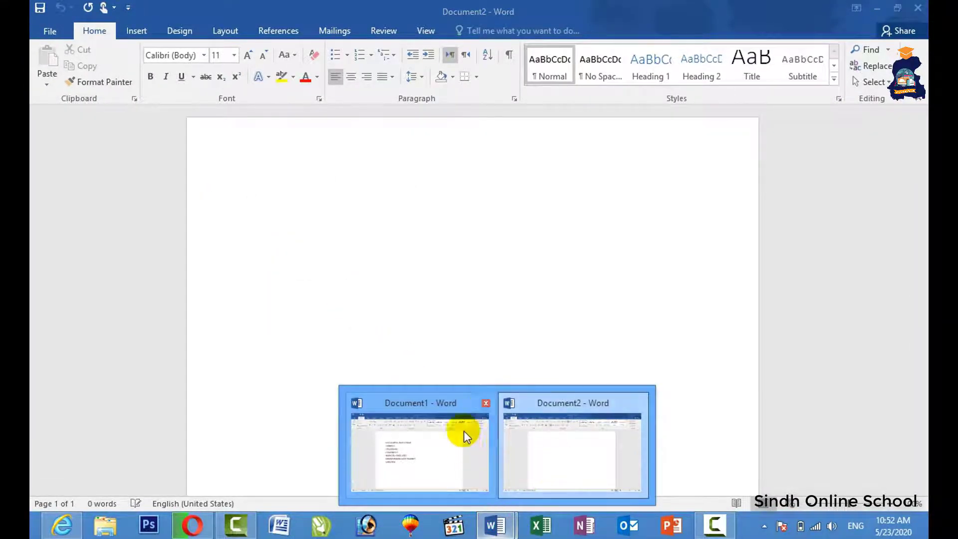
pyautogui.click(485, 403)
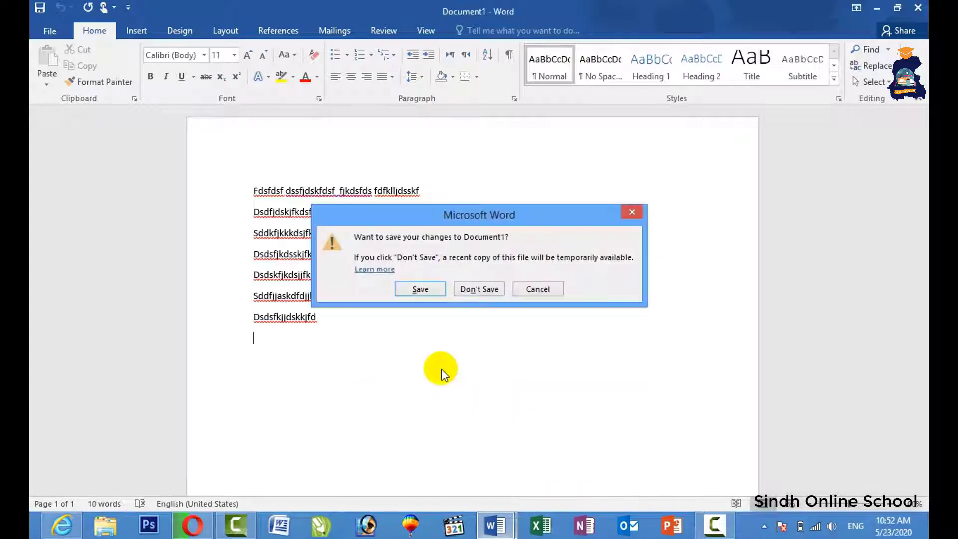
pyautogui.click(485, 291)
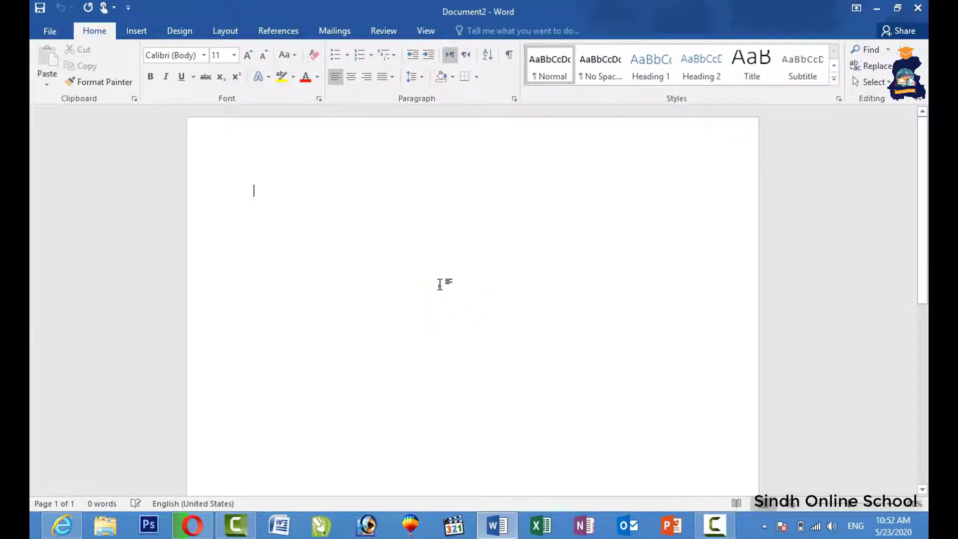
# - Fill the blank document with sample paragraphs generated by the =rand() function
pyautogui.click(439, 284)
pyautogui.write('=(')
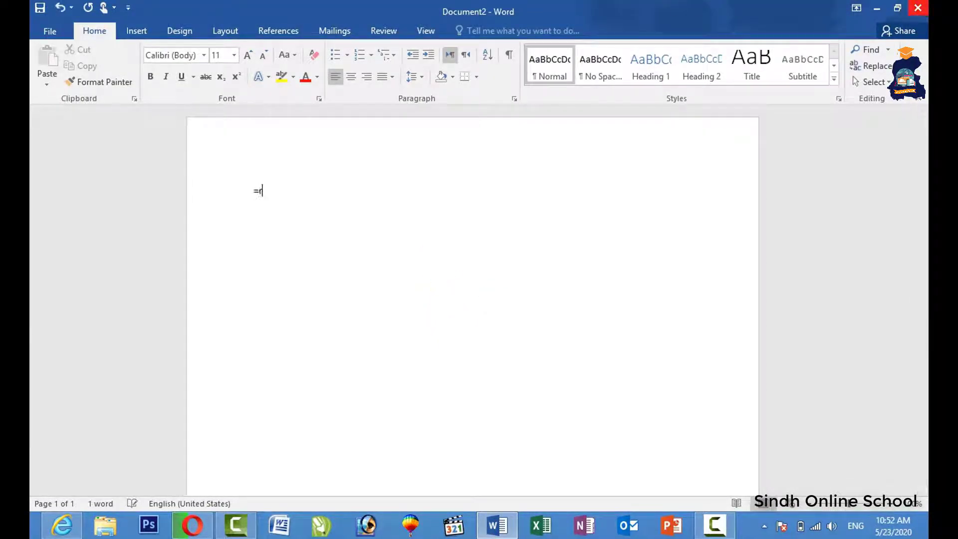
pyautogui.write('and()')
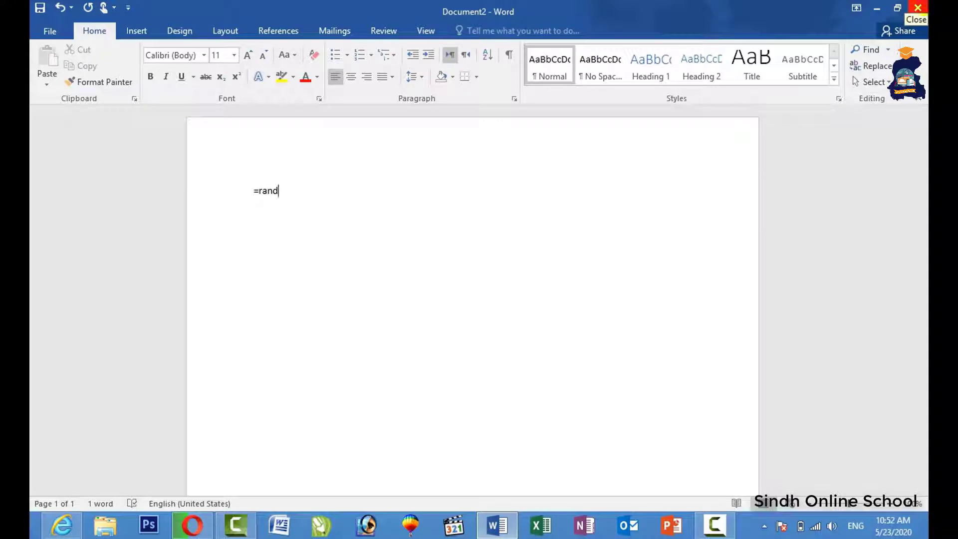
pyautogui.press('Return')
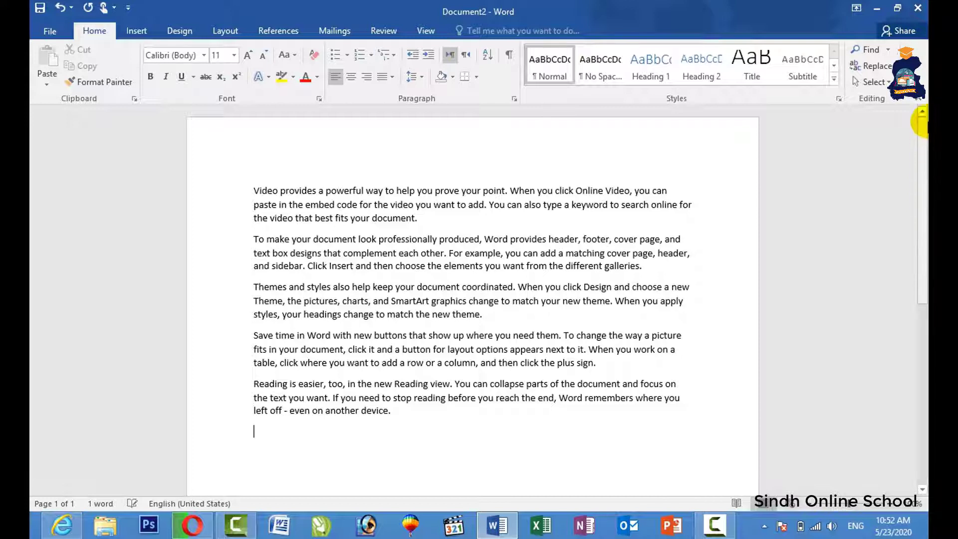
# - Copy all the sample paragraphs and paste them repeatedly to extend the text onto a second page
pyautogui.moveTo(400, 419); pyautogui.dragTo(185, 127)
pyautogui.hotkey('ctrl', 'c')
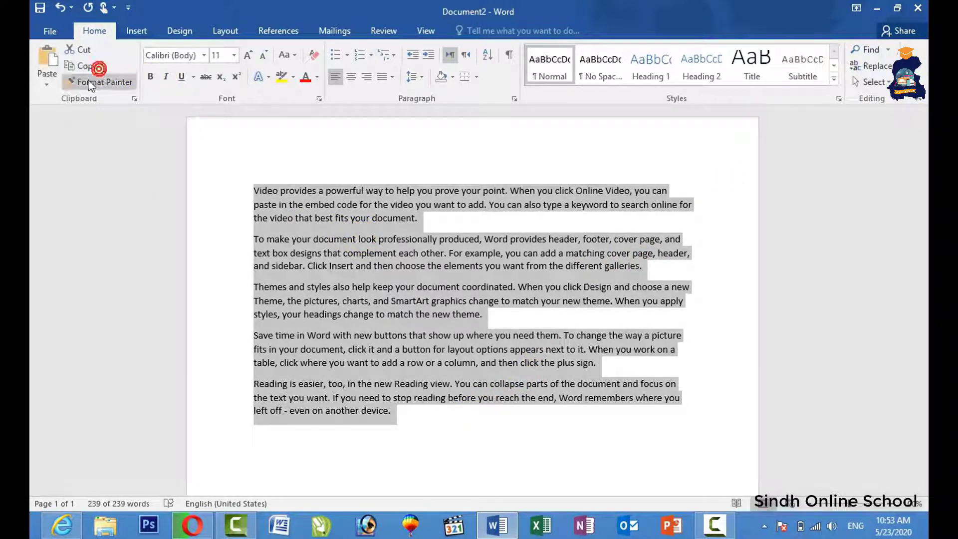
pyautogui.click(85, 65)
pyautogui.click(44, 64)
pyautogui.click(43, 64)
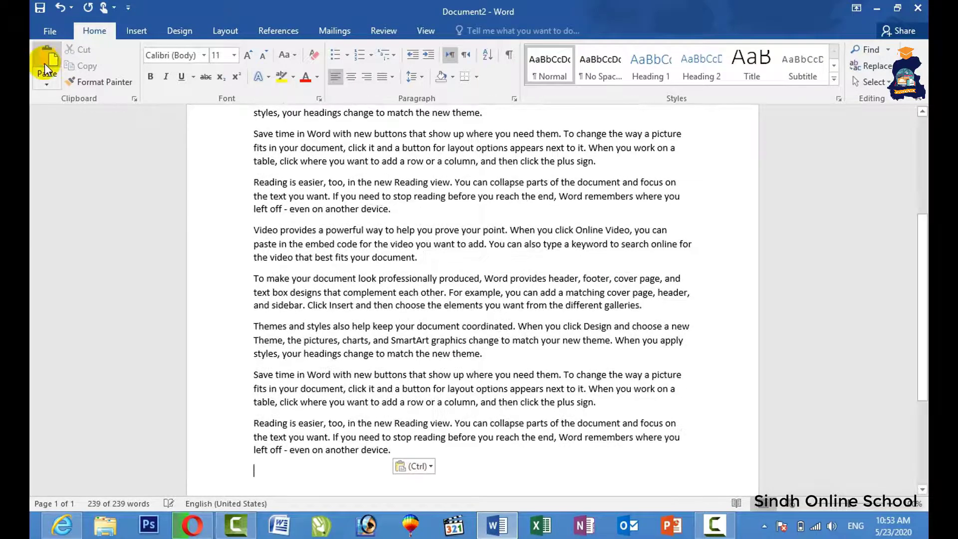
pyautogui.moveTo(918, 299); pyautogui.dragTo(920, 144)
pyautogui.click(54, 63)
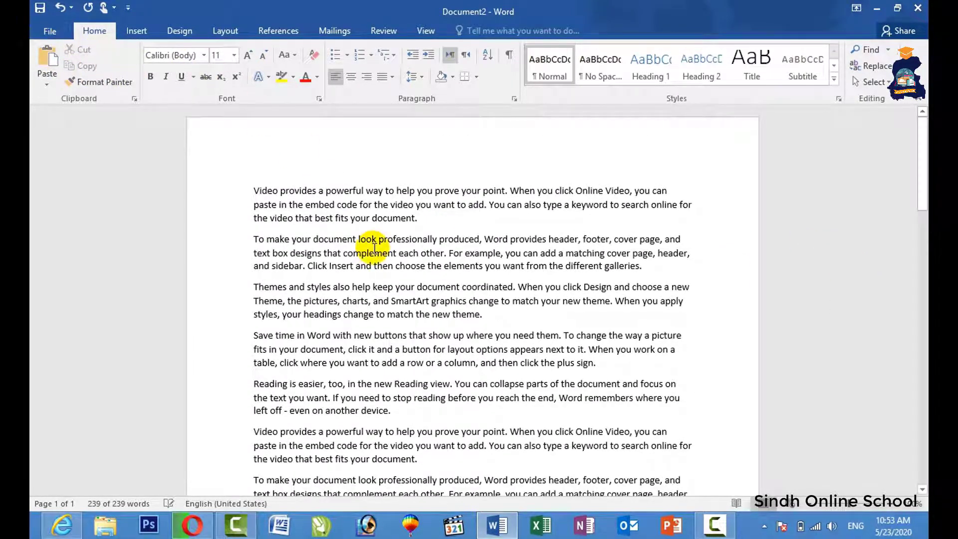
pyautogui.moveTo(923, 188); pyautogui.dragTo(920, 394)
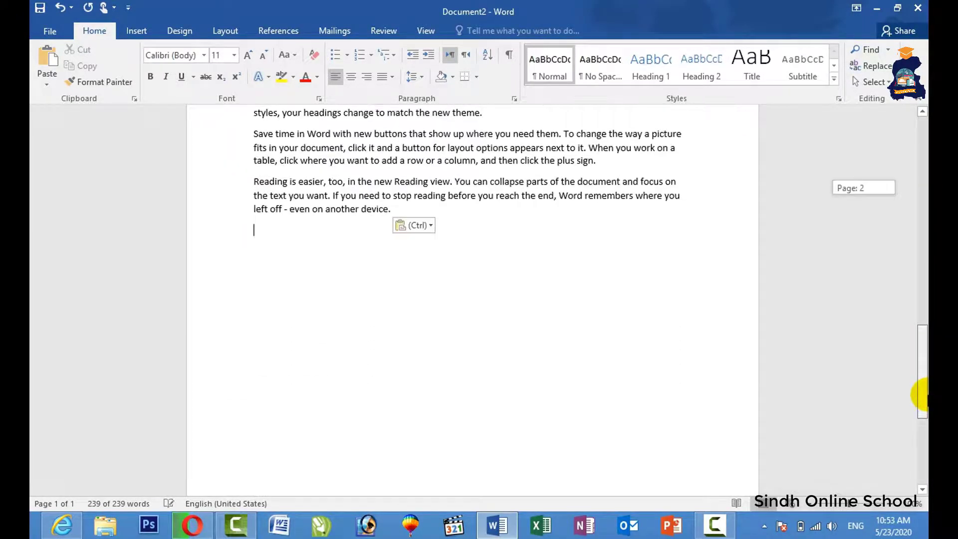
pyautogui.hotkey('ctrl', 'v')
pyautogui.hotkey('ctrl', 'v')
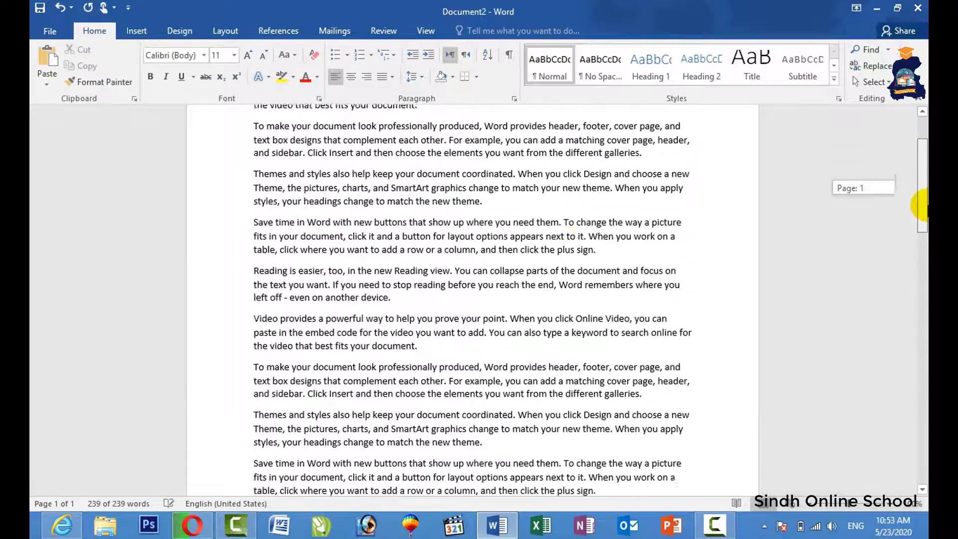
pyautogui.scroll(1, 566, 255)
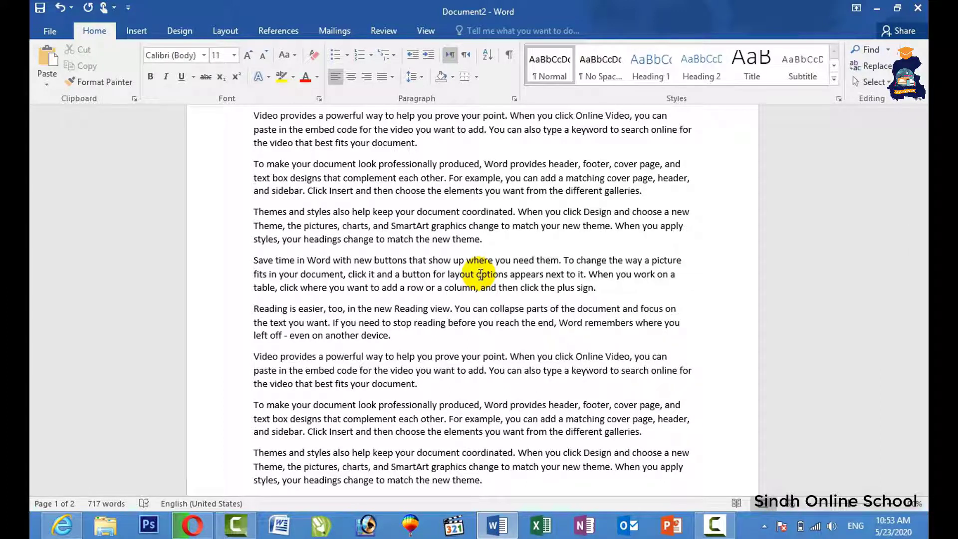
# - Create another blank document from the Blank document template
pyautogui.click(58, 34)
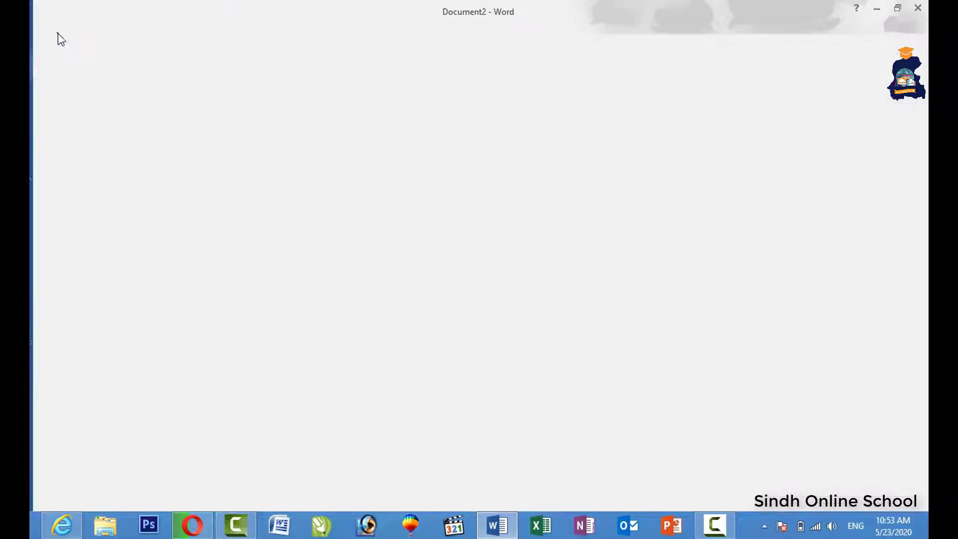
pyautogui.click(52, 94)
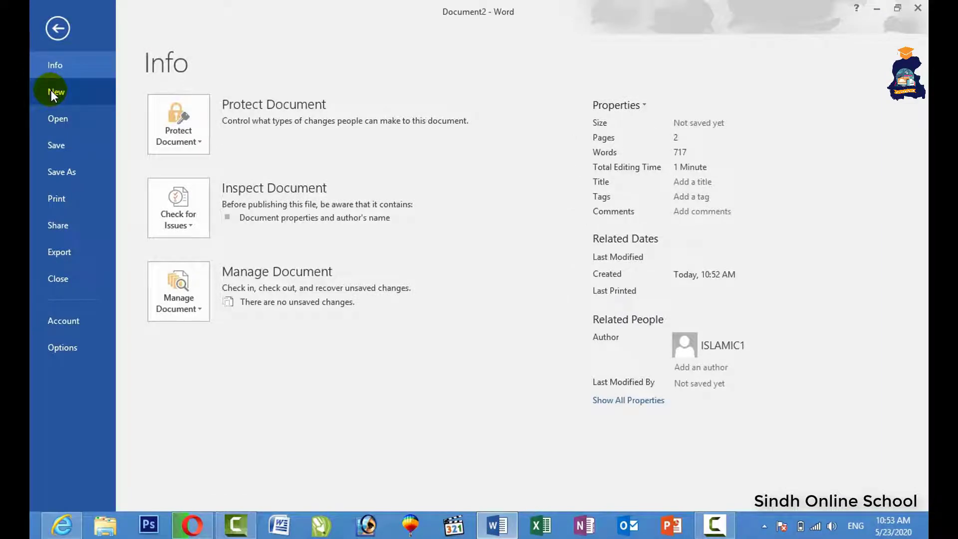
pyautogui.click(494, 529)
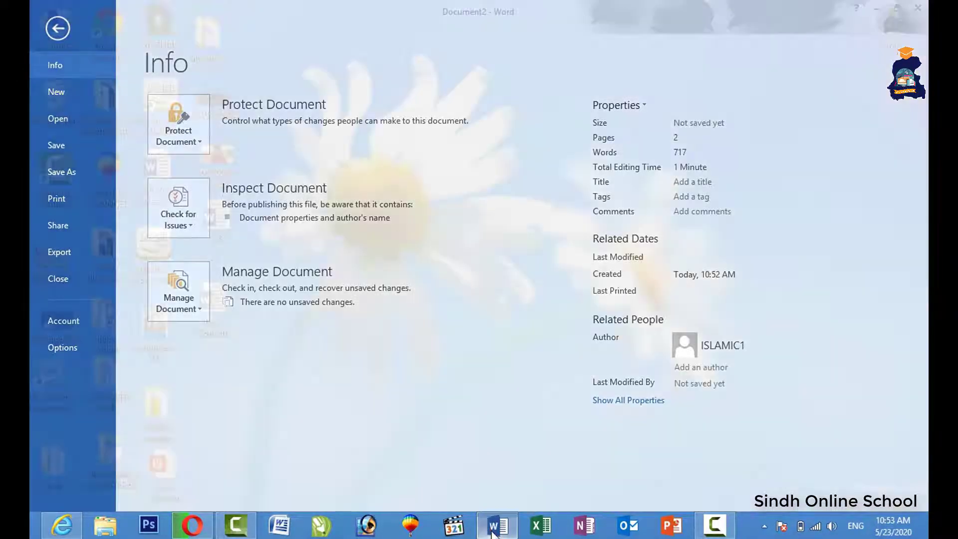
pyautogui.click(493, 525)
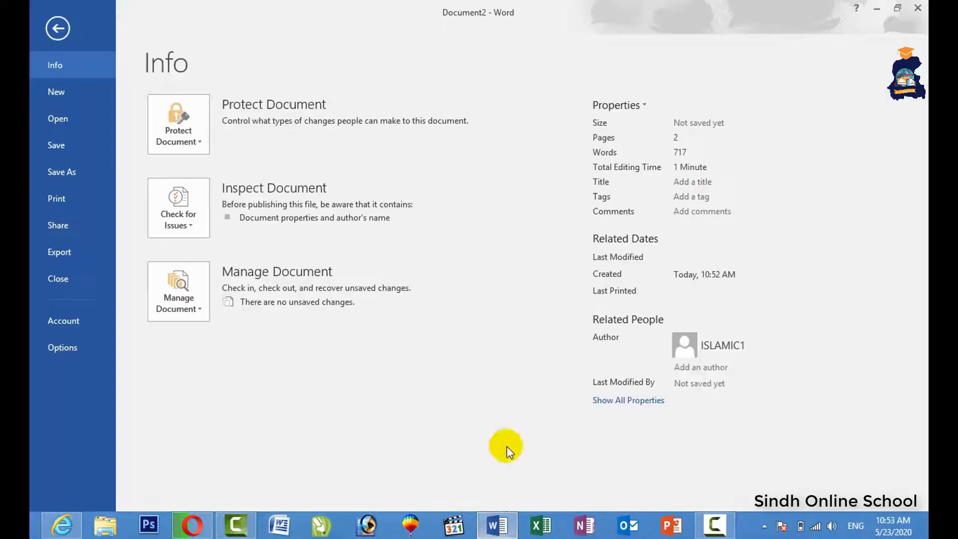
pyautogui.click(497, 524)
pyautogui.click(496, 525)
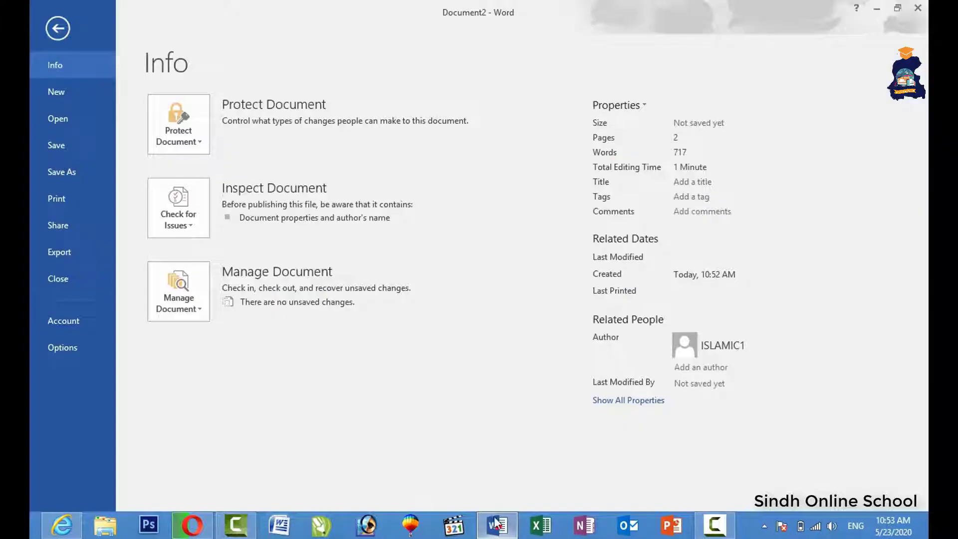
pyautogui.click(62, 90)
pyautogui.click(253, 212)
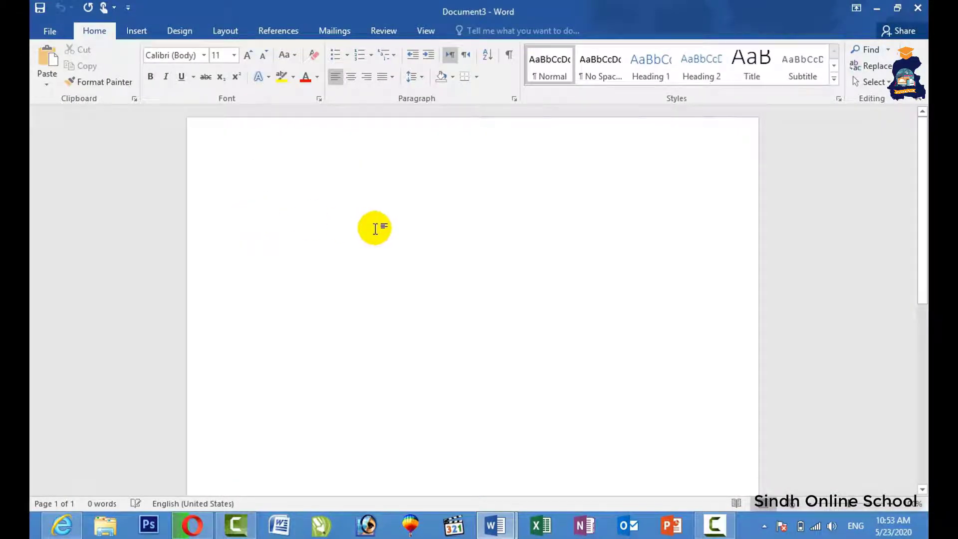
# - Write the shortcut lines "Ctrl +N New" and "Ctrl + O Open" on separate lines
pyautogui.write('d ')
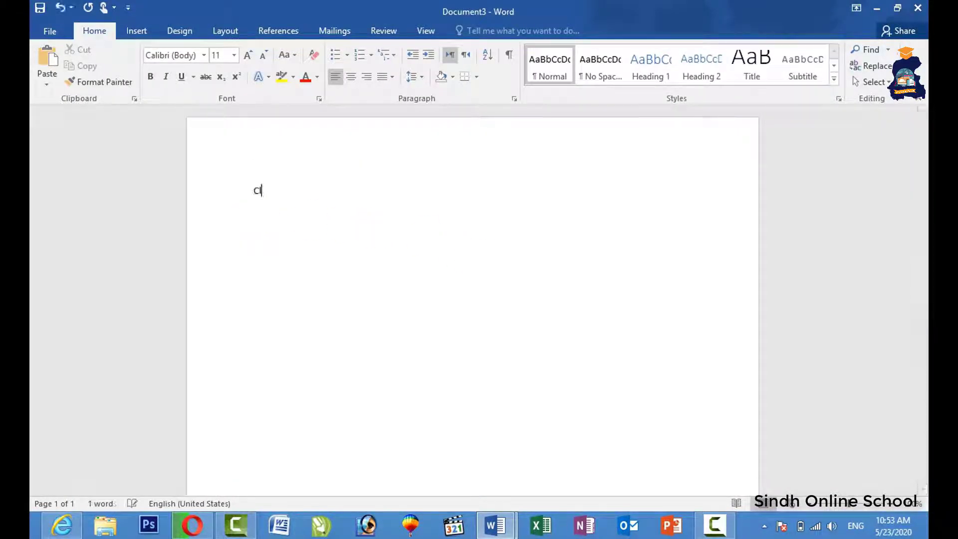
pyautogui.write('rl +')
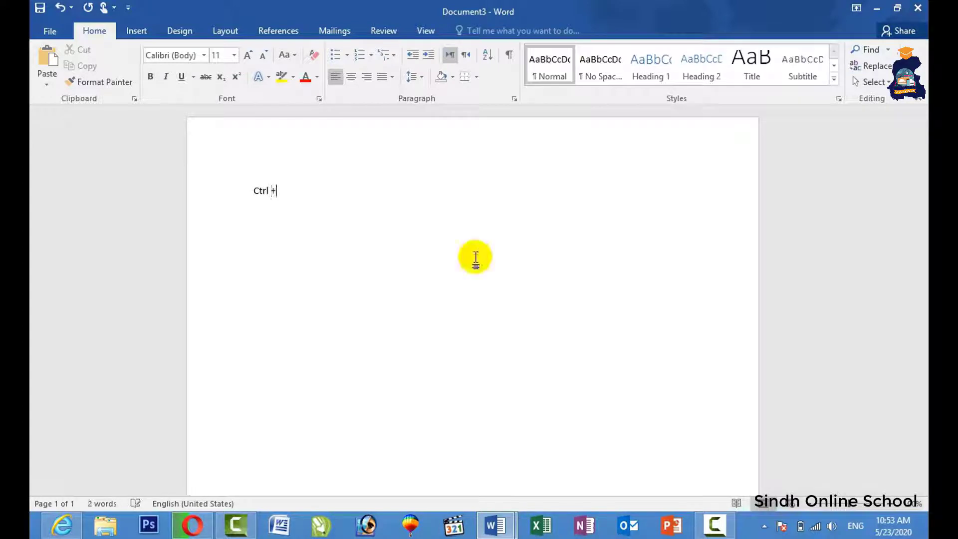
pyautogui.write('N New')
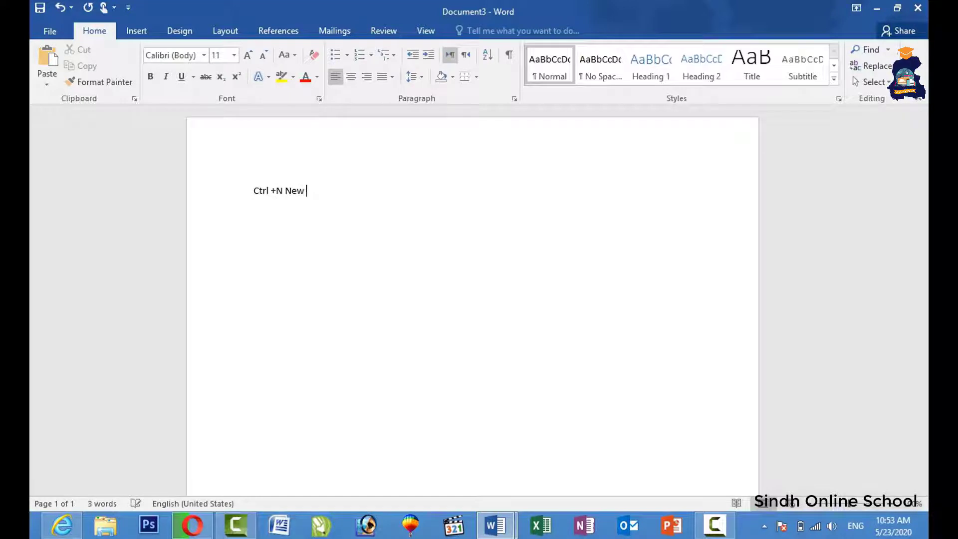
pyautogui.press('Return')
pyautogui.write('ctrl + O Open')
pyautogui.press('Return')
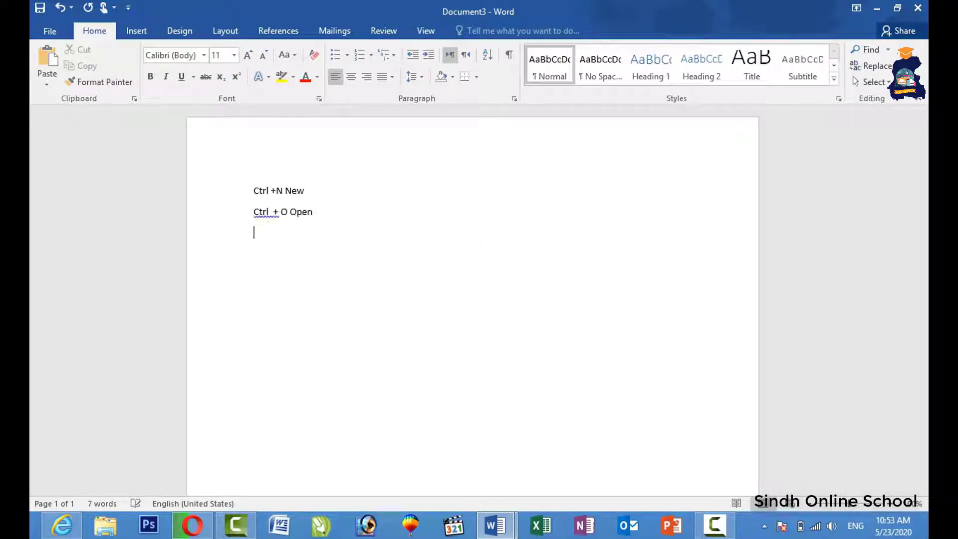
# - Add the shortcut lines "Ctrl + p print" and "Ctrl + s save" below the existing two lines
pyautogui.write('c')
pyautogui.write('trl ')
pyautogui.write('+ ')
pyautogui.write('p ri')
pyautogui.press('BackSpace')
pyautogui.press('BackSpace')
pyautogui.write('print')
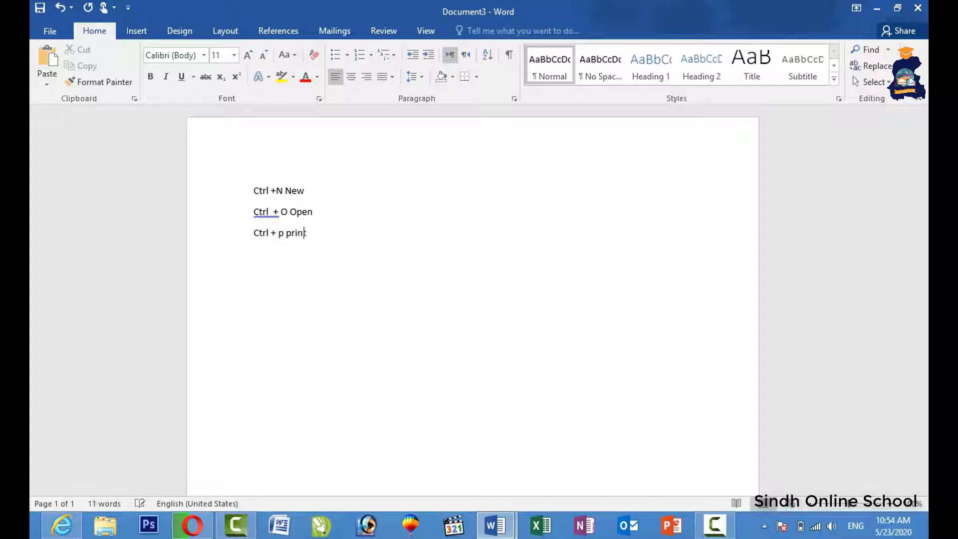
pyautogui.press('Return')
pyautogui.write('Ctrl + s save')
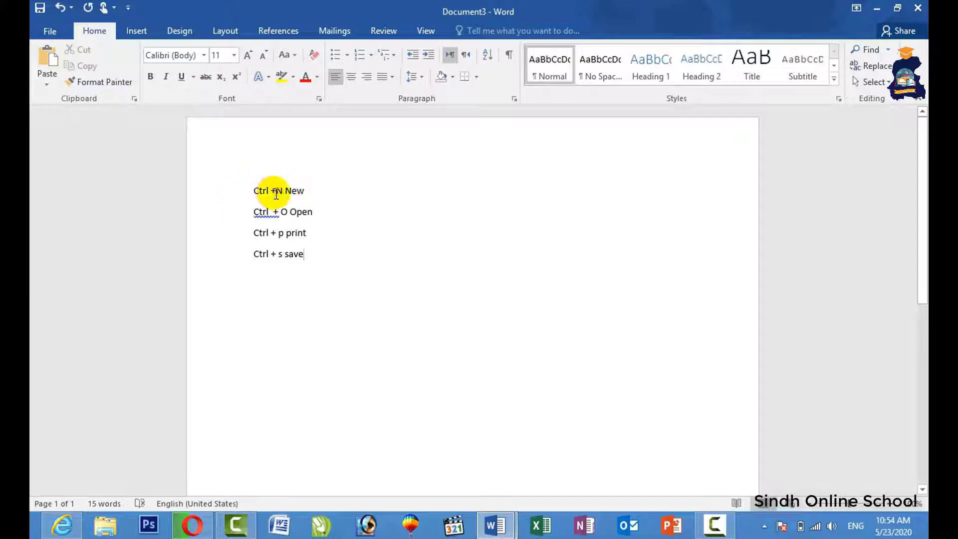
# - Create another blank document and bring up the Open dialog for this PC's My Documents folder
pyautogui.hotkey('ctrl', 'n')
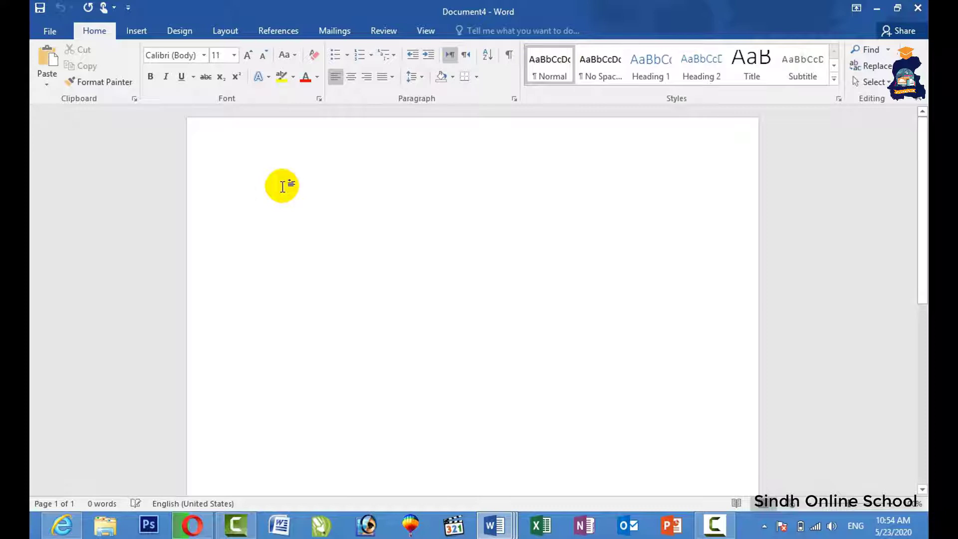
pyautogui.click(63, 31)
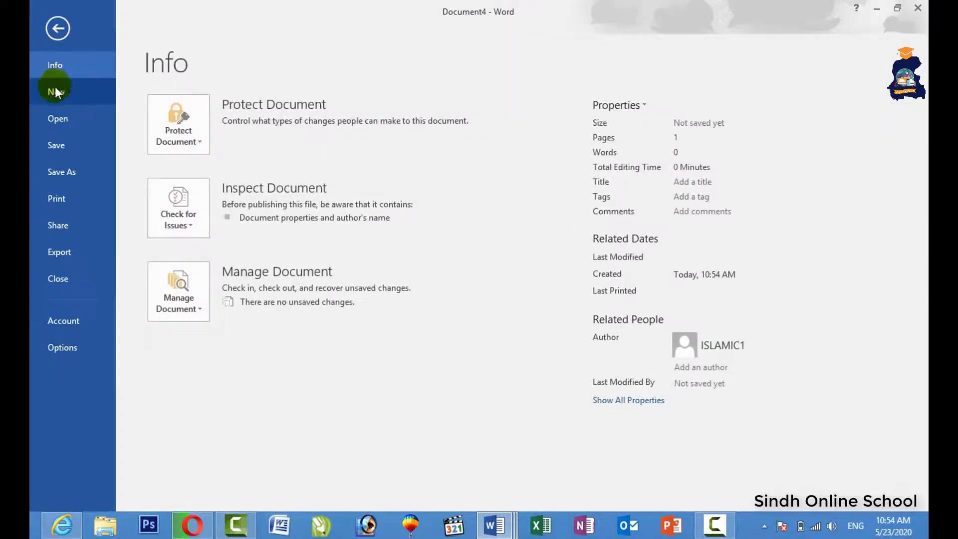
pyautogui.click(66, 122)
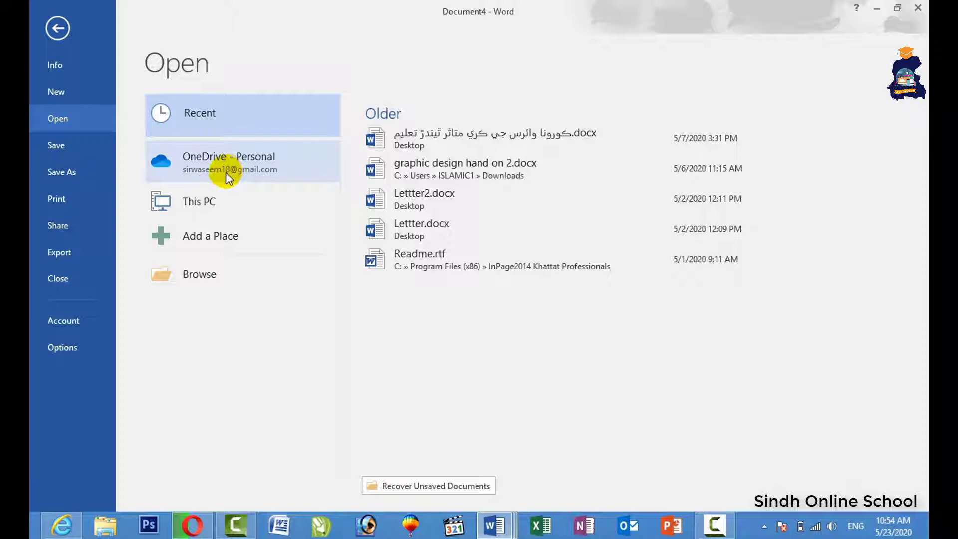
pyautogui.click(214, 200)
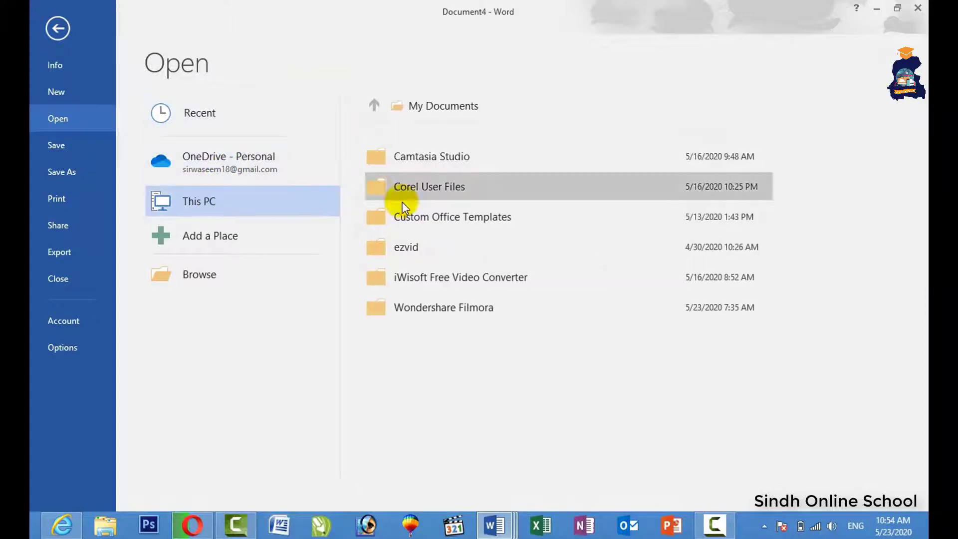
pyautogui.click(422, 111)
pyautogui.click(422, 111)
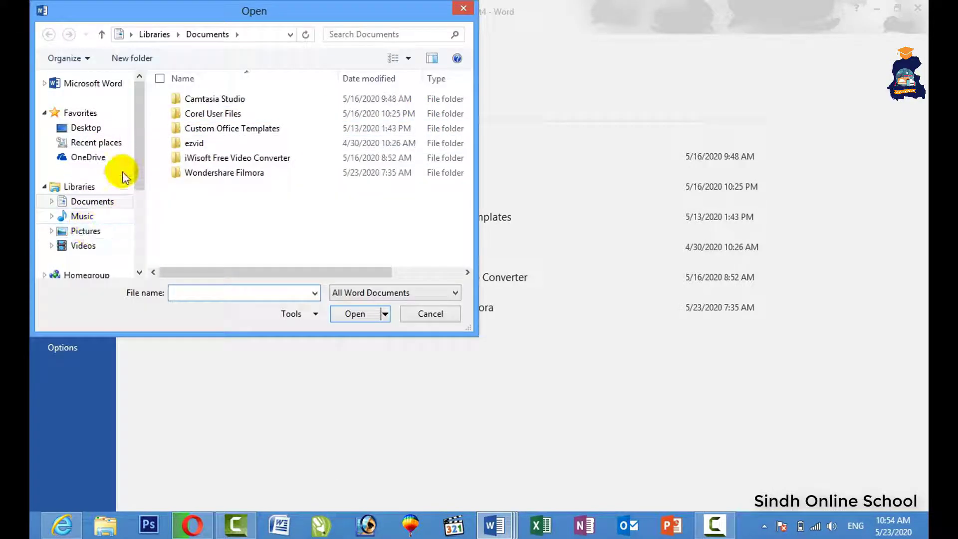
# - Browse to the Desktop folder, open the Word document 123 and save it under its existing name
pyautogui.moveTo(134, 196); pyautogui.dragTo(133, 207)
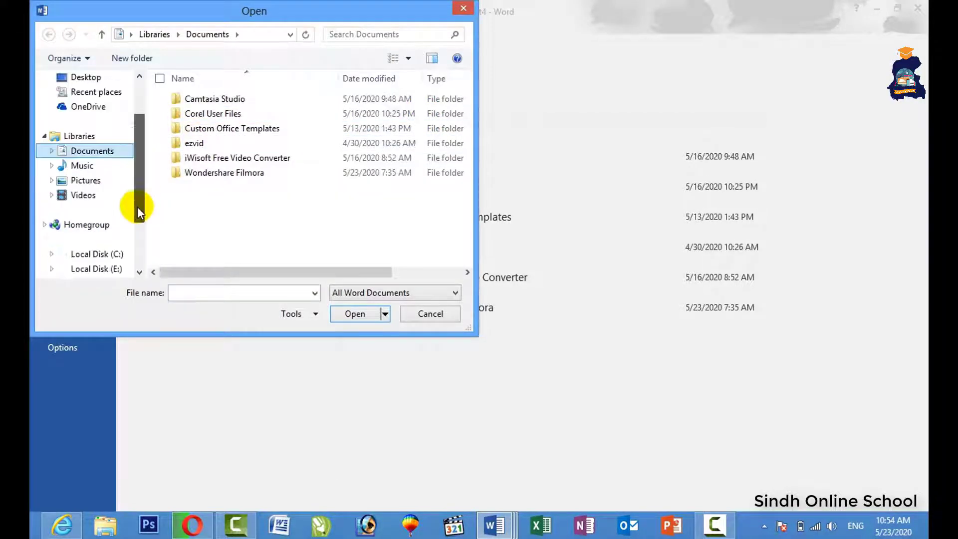
pyautogui.click(107, 270)
pyautogui.scroll(-1, 117, 224)
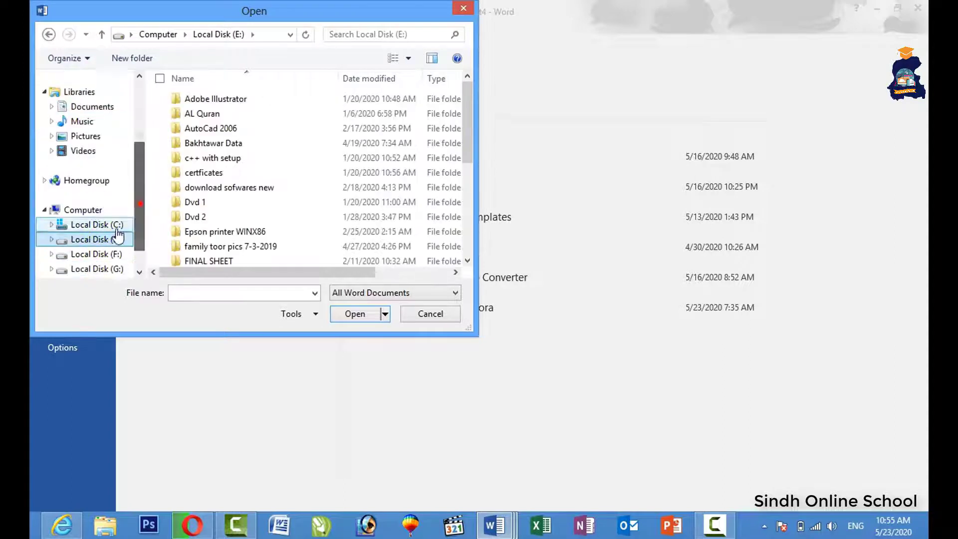
pyautogui.click(102, 255)
pyautogui.moveTo(134, 181); pyautogui.dragTo(134, 131)
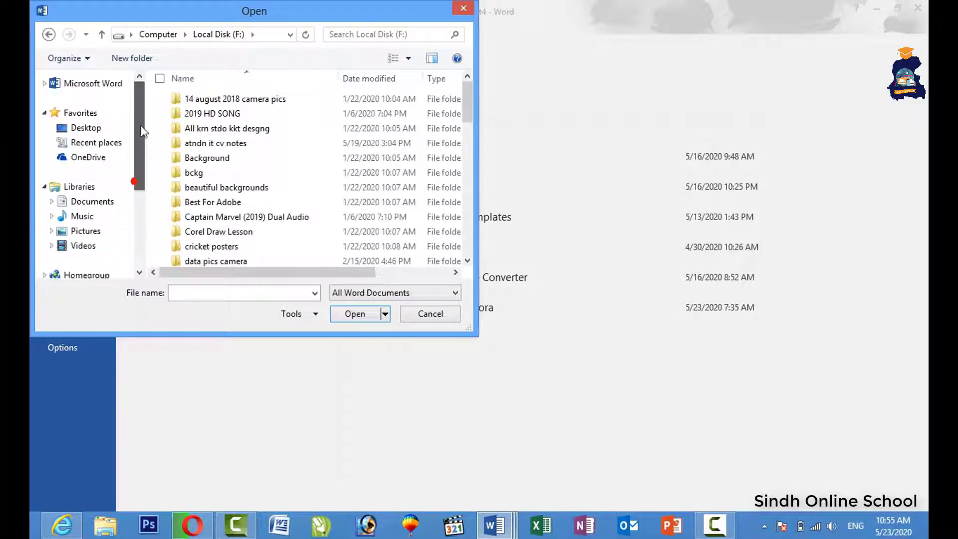
pyautogui.click(77, 129)
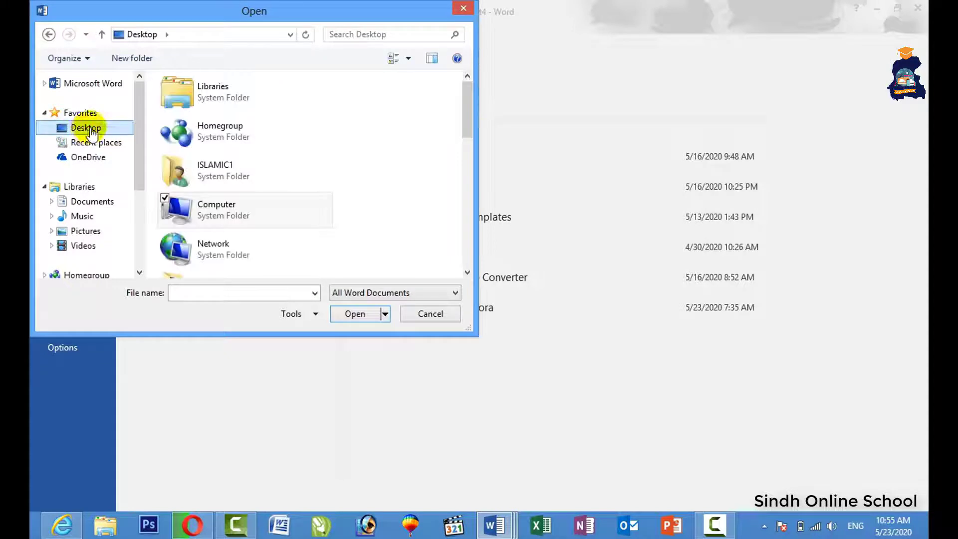
pyautogui.moveTo(470, 107); pyautogui.dragTo(461, 215)
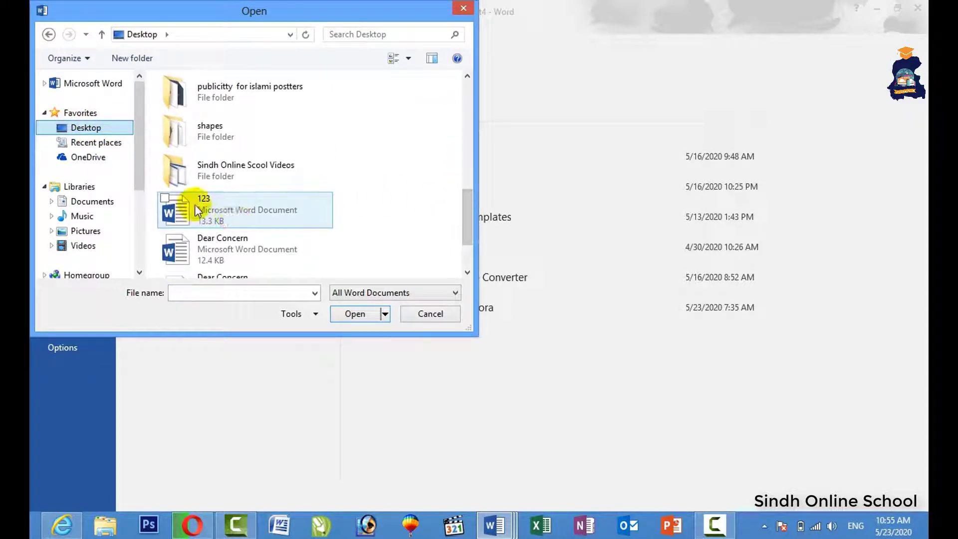
pyautogui.click(237, 210)
pyautogui.click(354, 313)
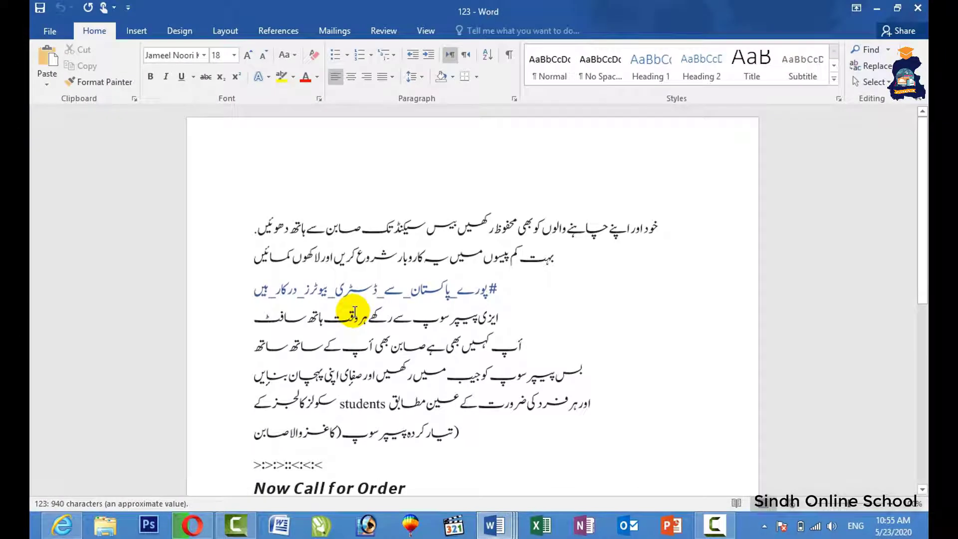
pyautogui.click(59, 31)
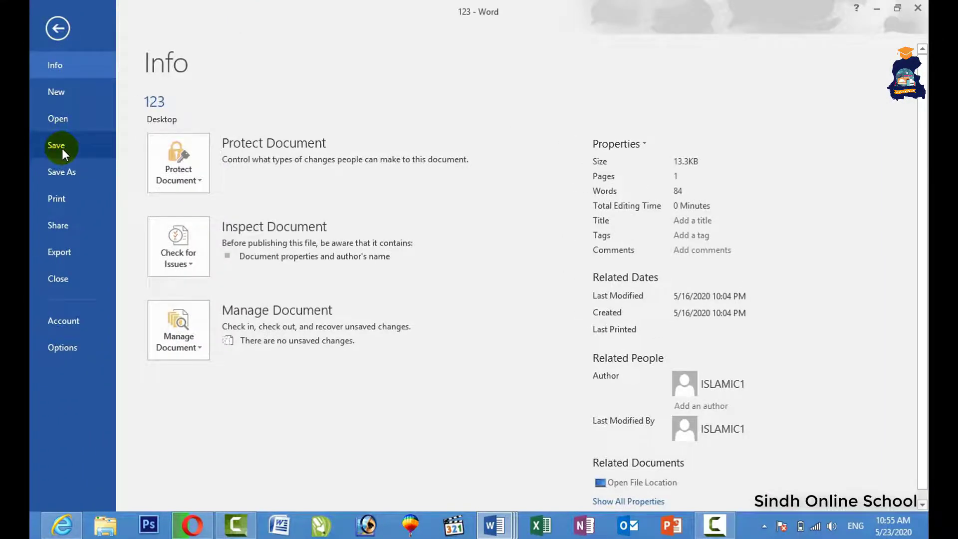
pyautogui.click(62, 149)
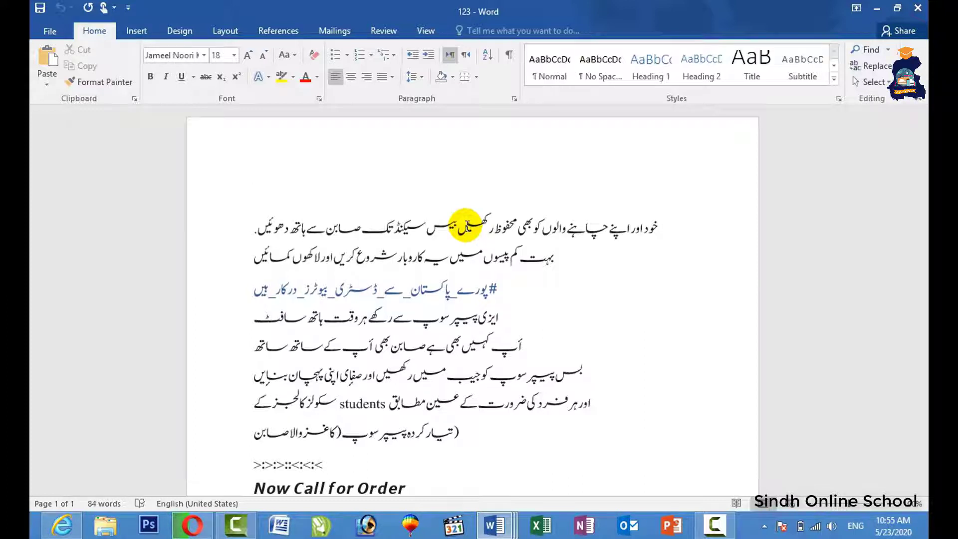
# - Save a copy of the document to the Desktop under the file name 123456
pyautogui.click(55, 34)
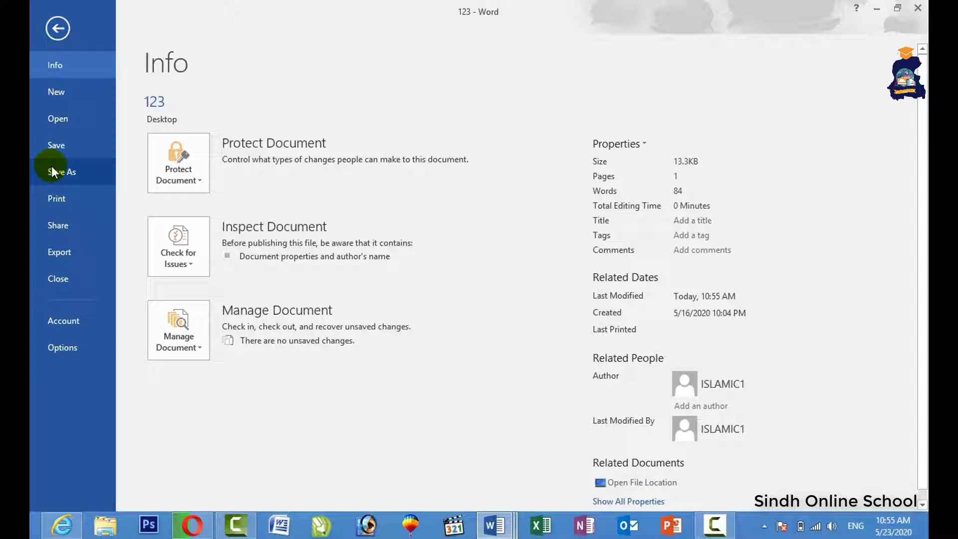
pyautogui.click(52, 167)
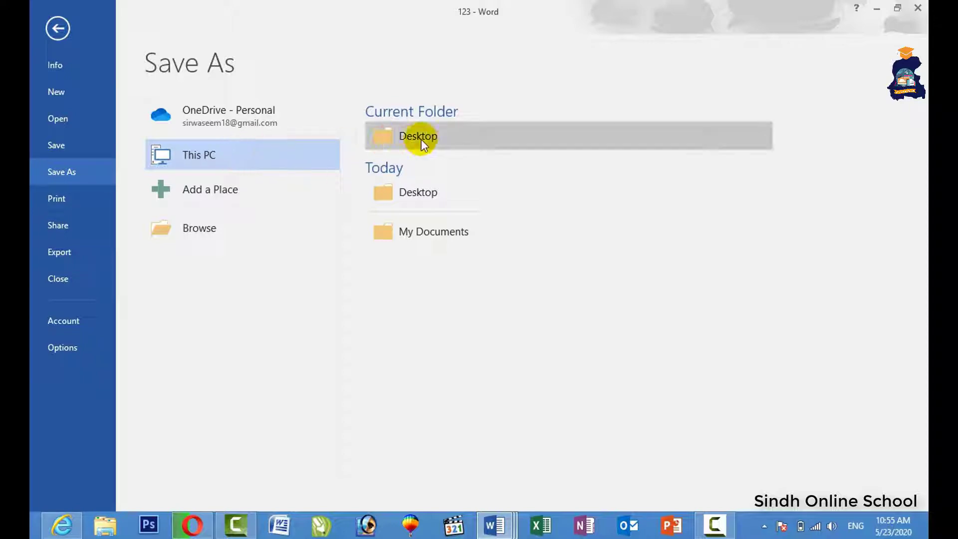
pyautogui.click(384, 144)
pyautogui.click(216, 232)
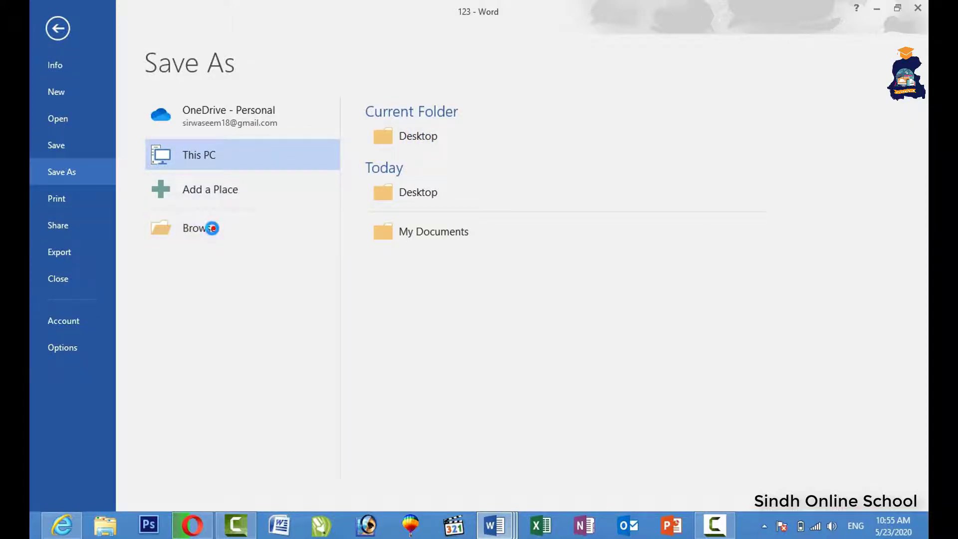
pyautogui.scroll(3, 133, 143)
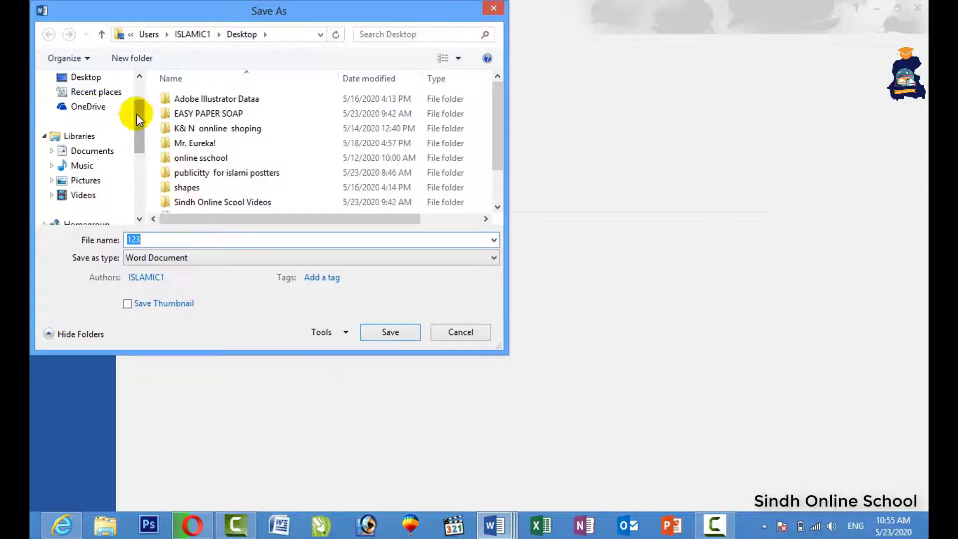
pyautogui.scroll(1, 132, 111)
pyautogui.click(95, 126)
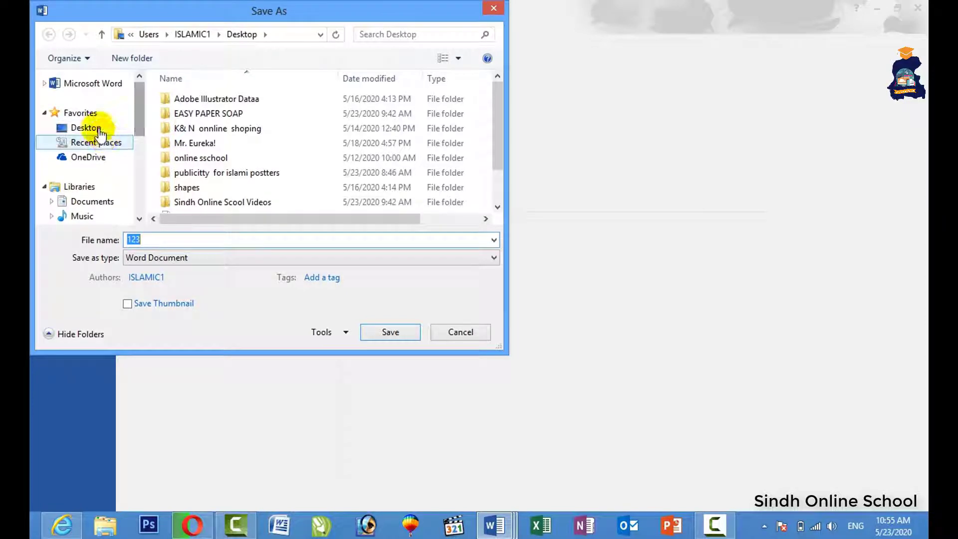
pyautogui.doubleClick(157, 239)
pyautogui.write('123456')
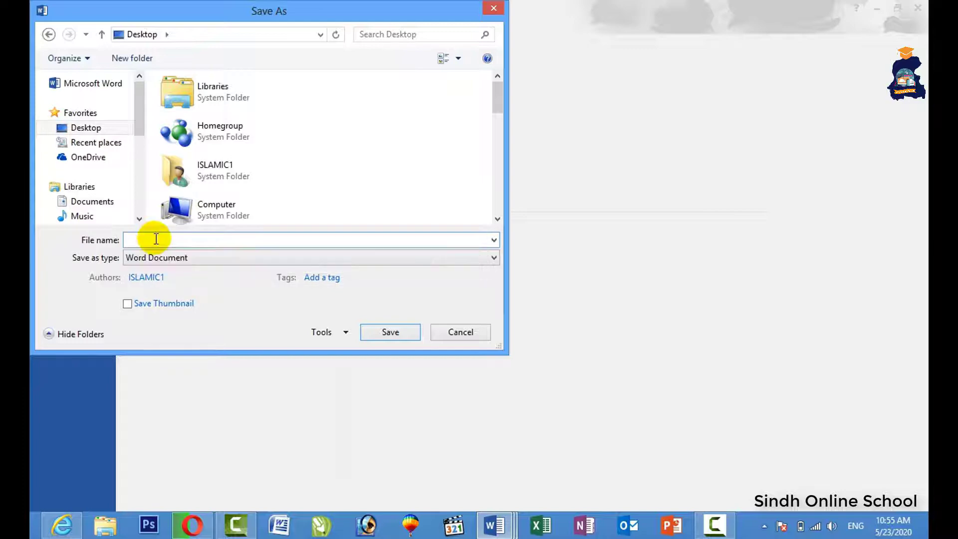
pyautogui.click(386, 332)
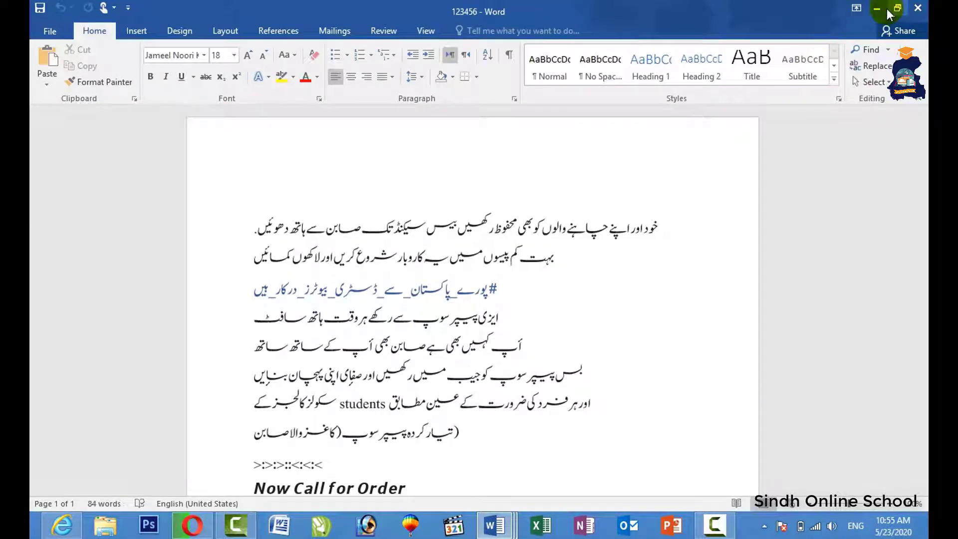
# - Minimize the 123456 document and close Document4 and Document3 without saving
pyautogui.click(883, 11)
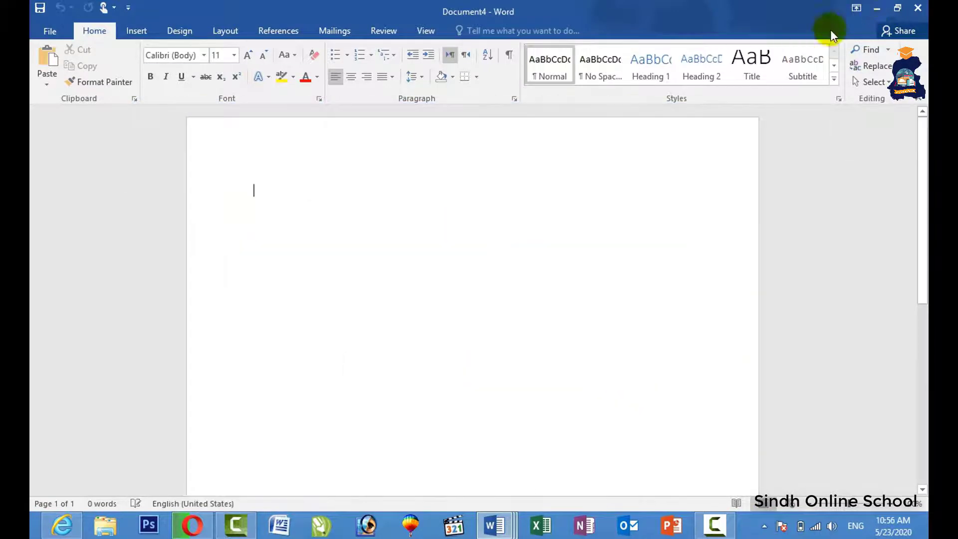
pyautogui.click(917, 8)
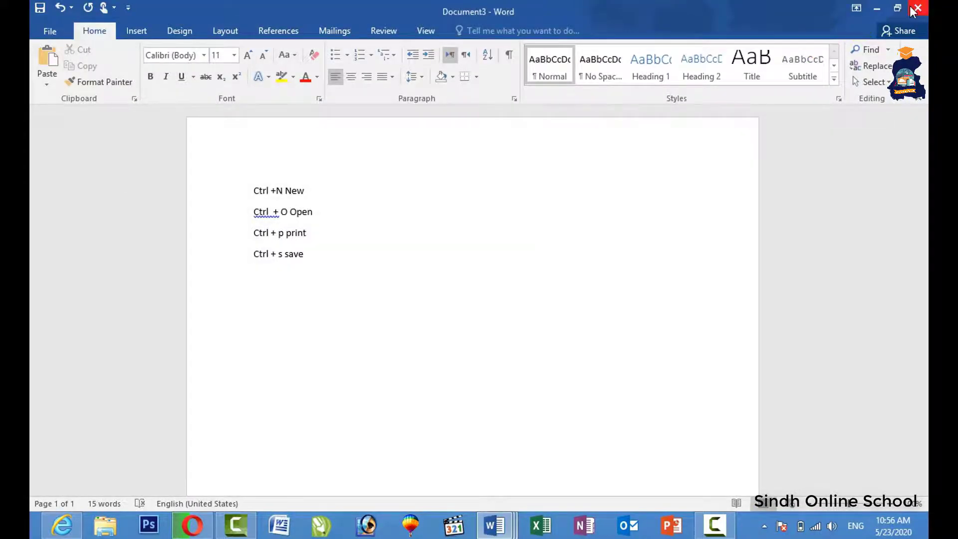
pyautogui.click(915, 8)
pyautogui.click(488, 283)
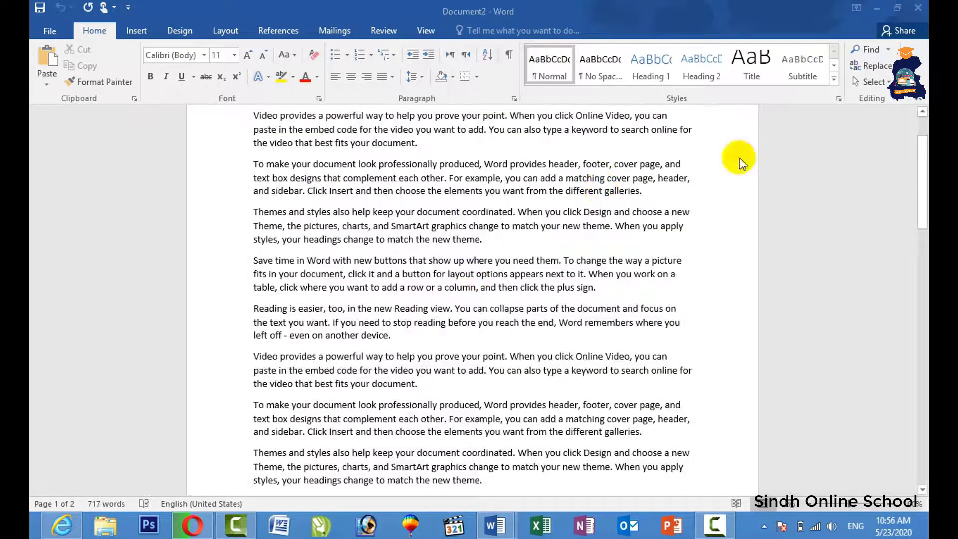
# - Minimize Document2 to check the 123456 file on the desktop, and switch back to Document2
pyautogui.click(877, 8)
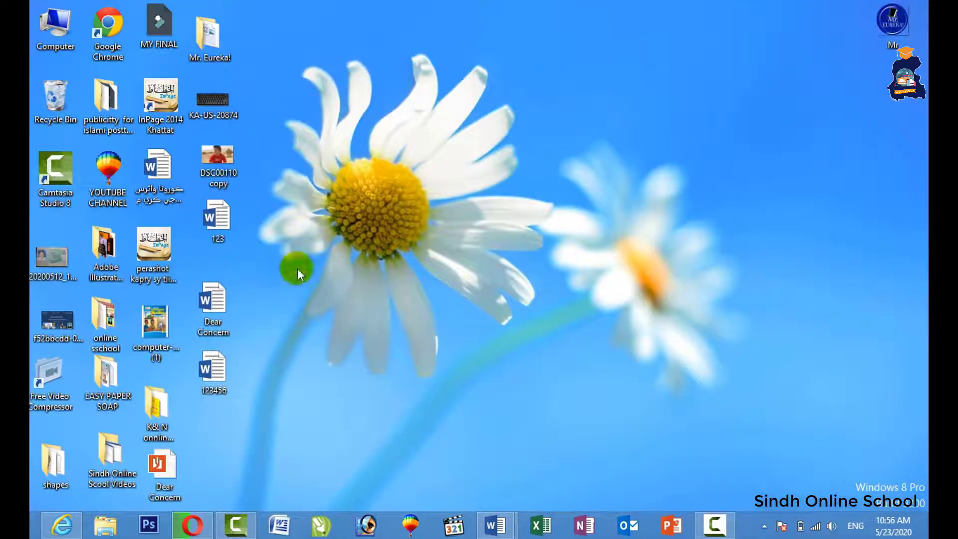
pyautogui.click(223, 374)
pyautogui.click(237, 369)
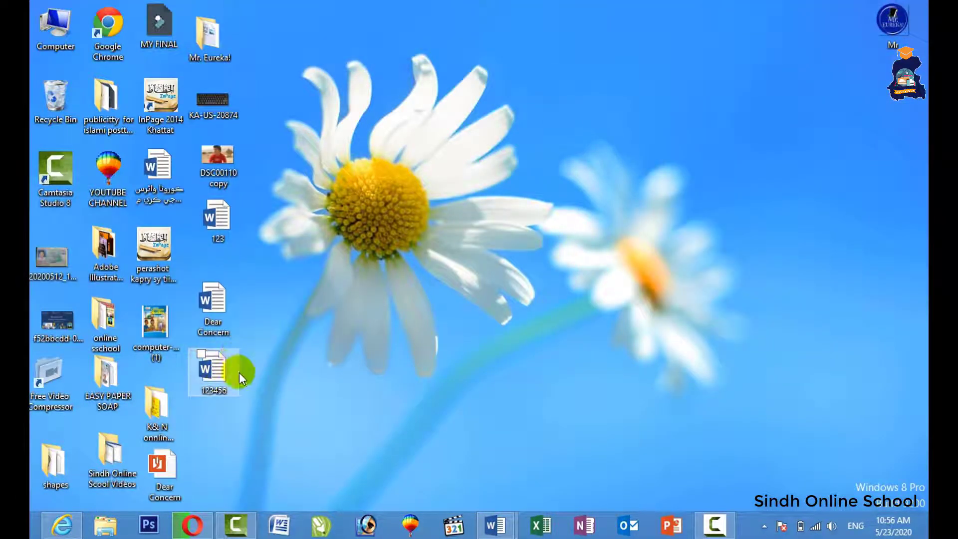
pyautogui.moveTo(501, 533)
pyautogui.click(434, 453)
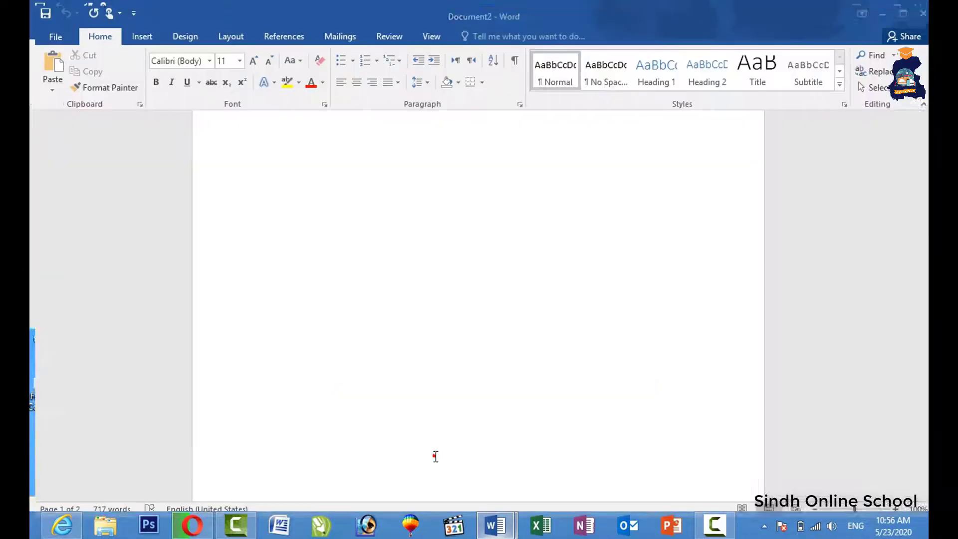
pyautogui.scroll(3, 913, 203)
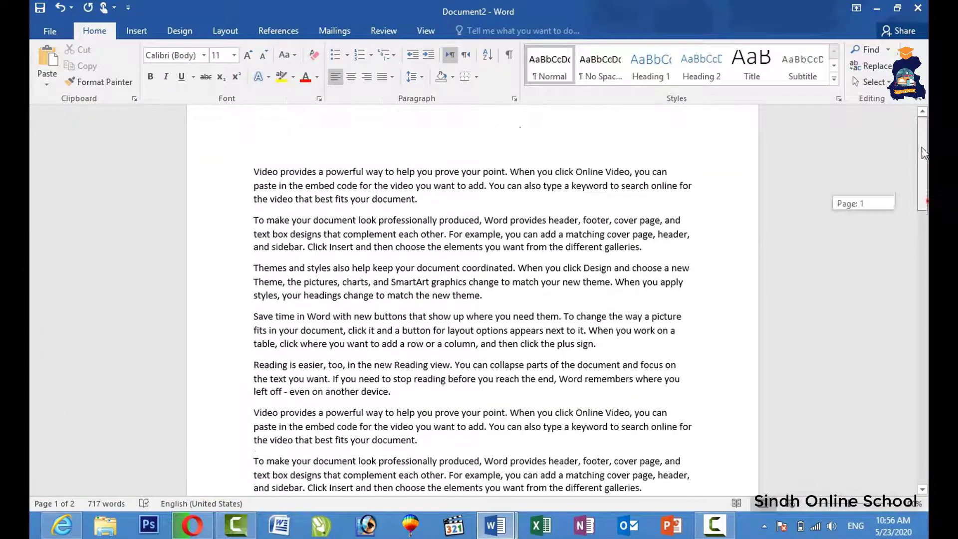
# - View the save locations offered for the unsaved Document2 and return to its text without saving
pyautogui.click(55, 34)
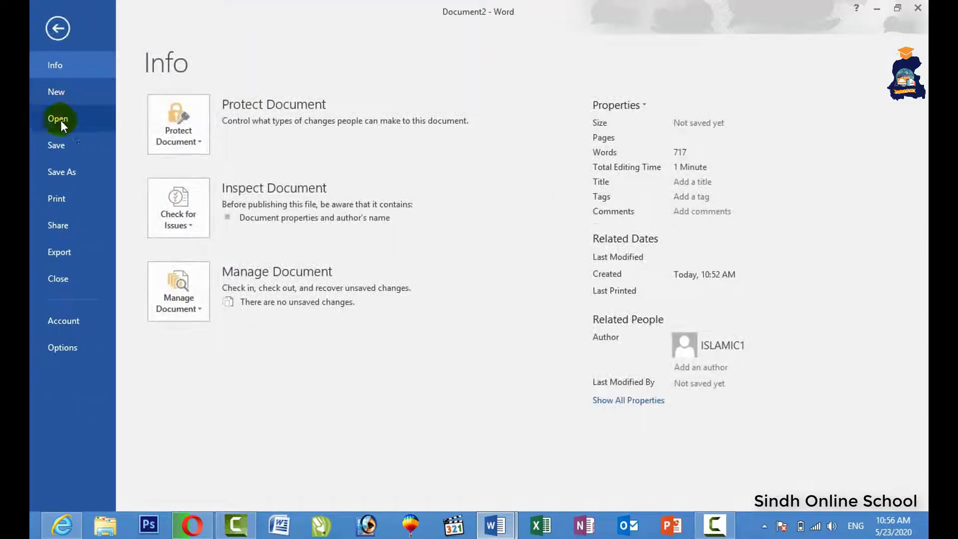
pyautogui.click(52, 146)
pyautogui.click(187, 228)
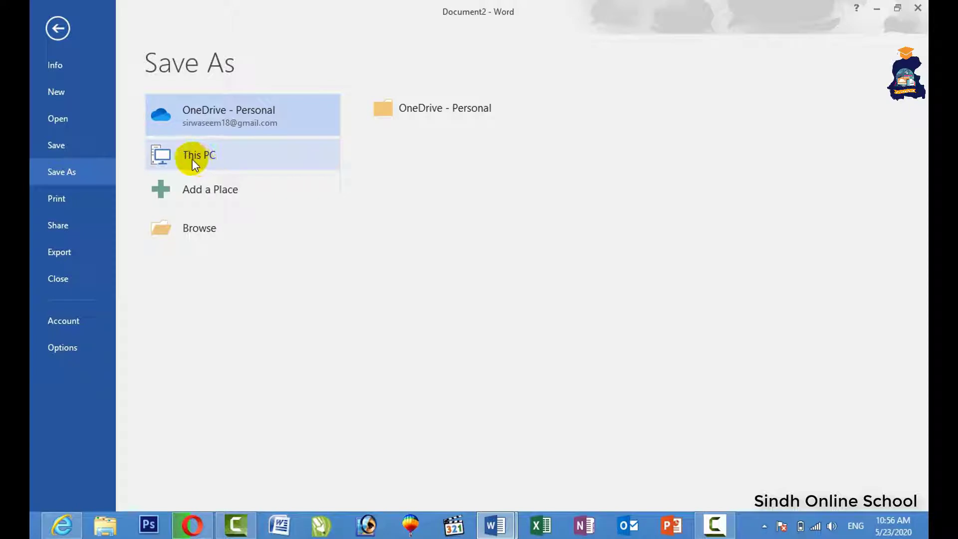
pyautogui.click(58, 28)
# - Copy the whole text of Document2 and paste it back in to lengthen the document
pyautogui.scroll(-8, 385, 269)
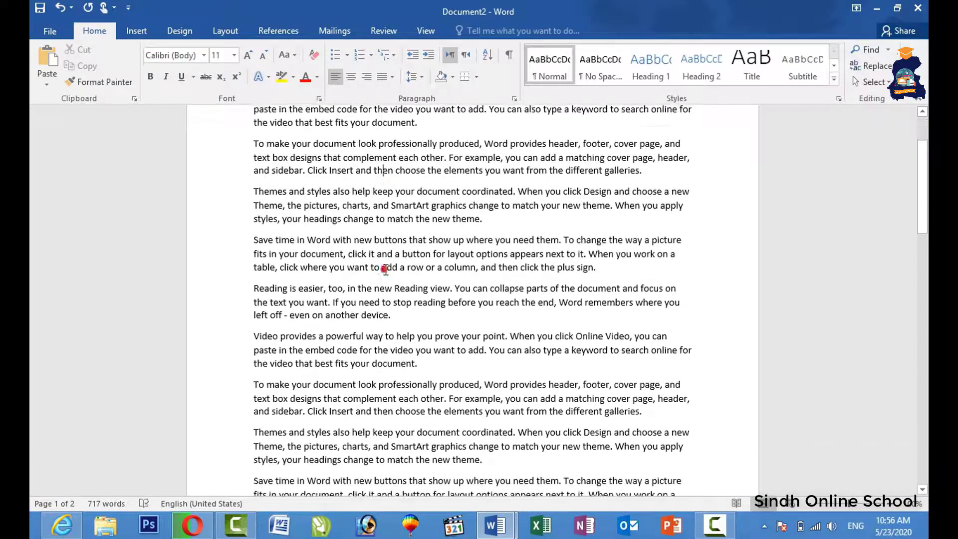
pyautogui.scroll(-3, 385, 272)
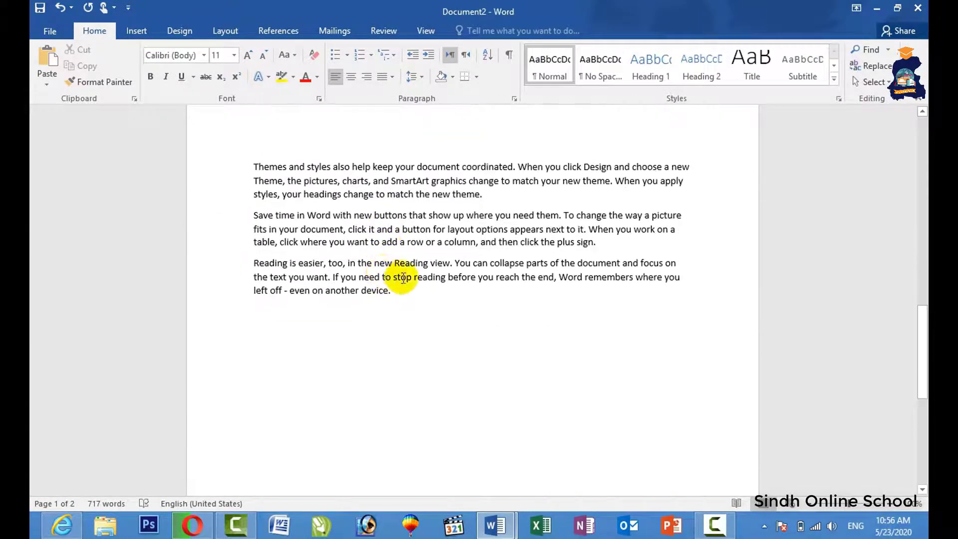
pyautogui.click(394, 295)
pyautogui.hotkey('ctrl', 'v')
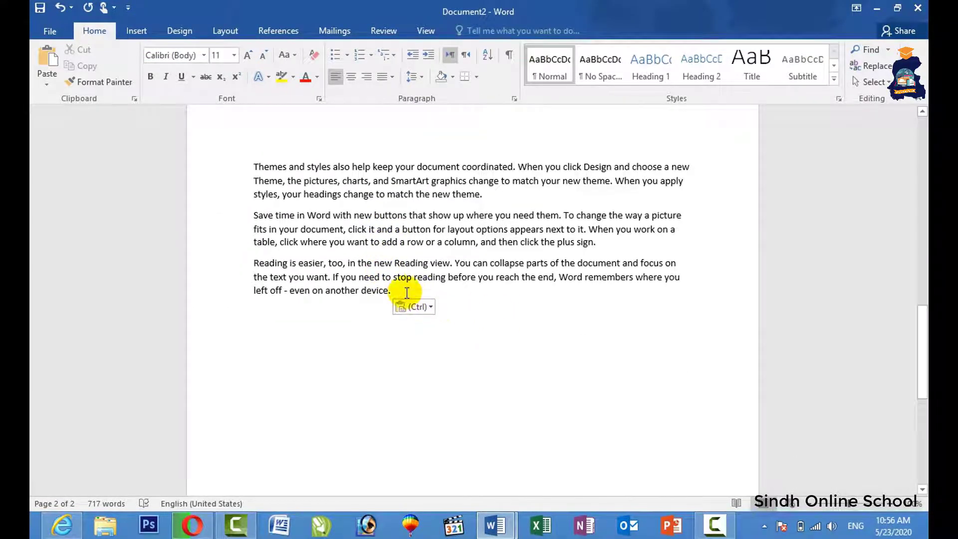
pyautogui.tripleClick(220, 211)
pyautogui.scroll(10, 222, 200)
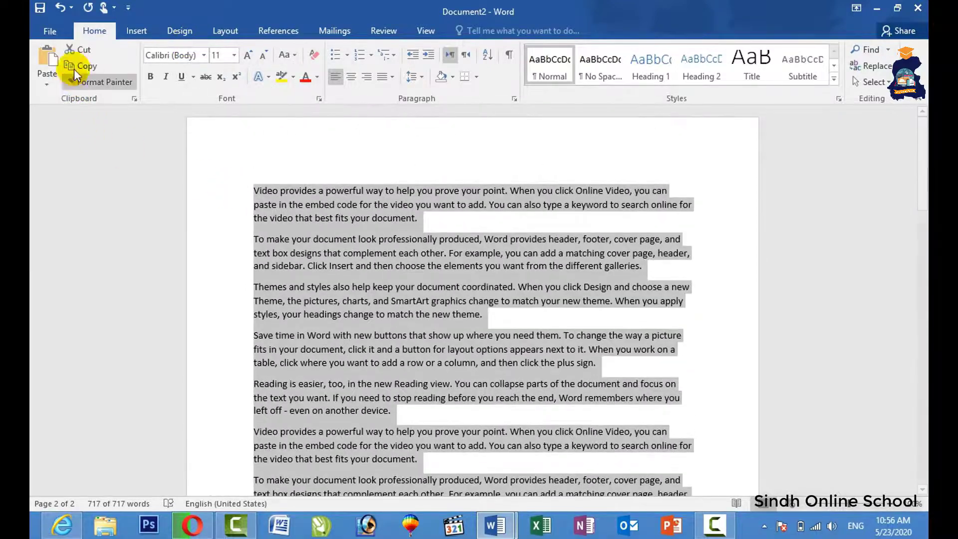
pyautogui.click(39, 66)
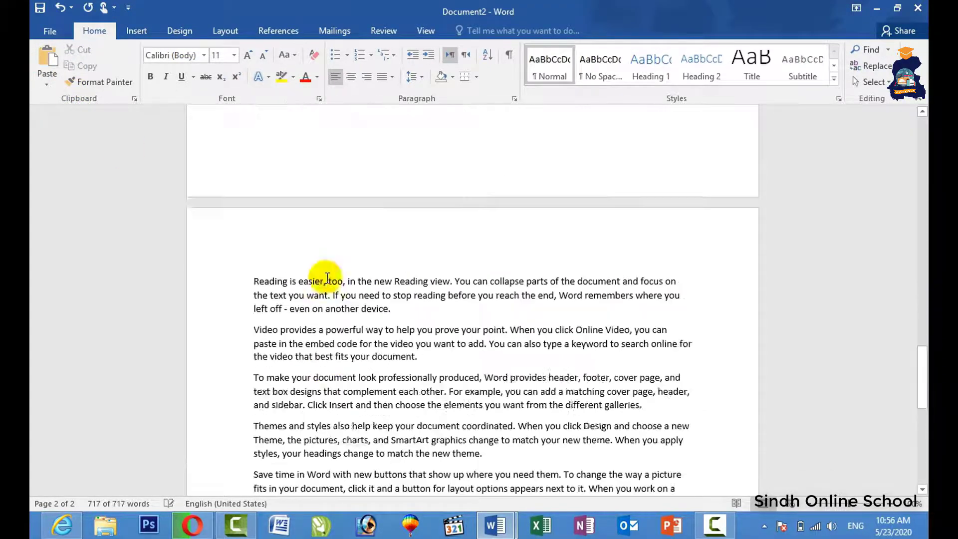
pyautogui.moveTo(922, 370); pyautogui.dragTo(922, 145)
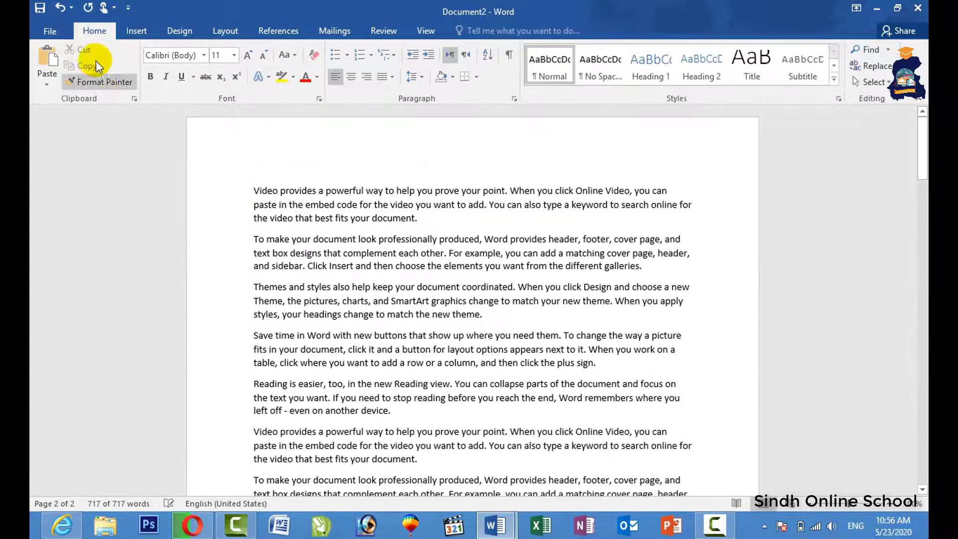
# - Preview all pages of Document2 for printing and view the list of available printers without changing the printer
pyautogui.click(50, 31)
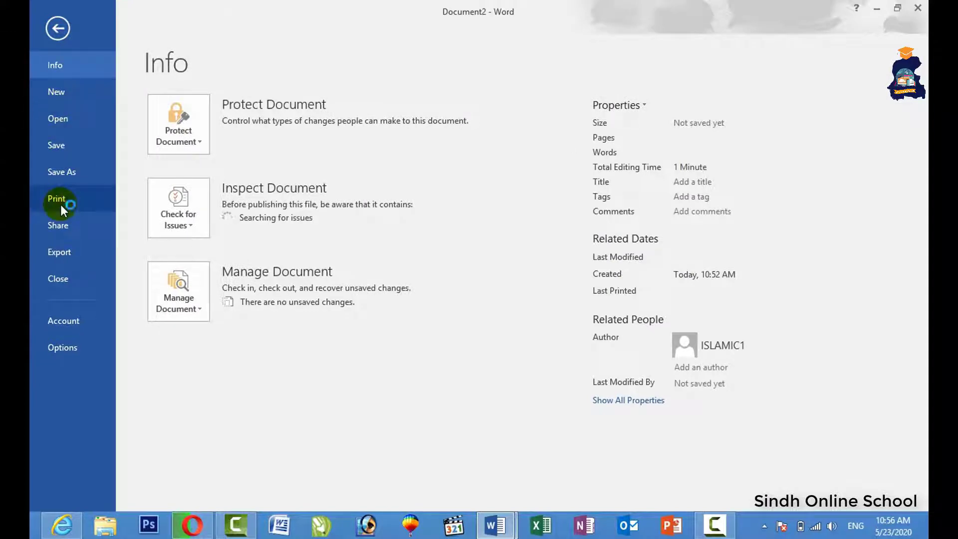
pyautogui.click(61, 205)
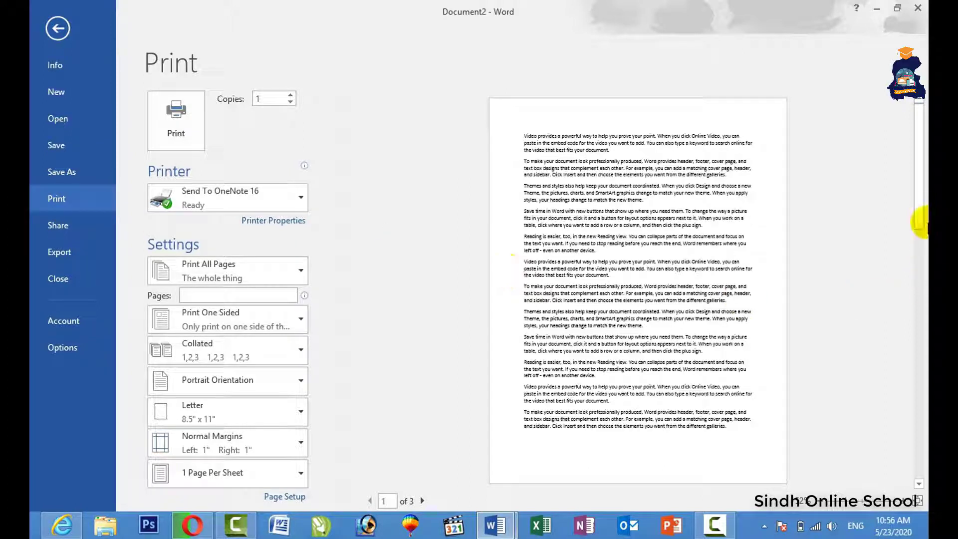
pyautogui.moveTo(920, 206); pyautogui.dragTo(920, 296)
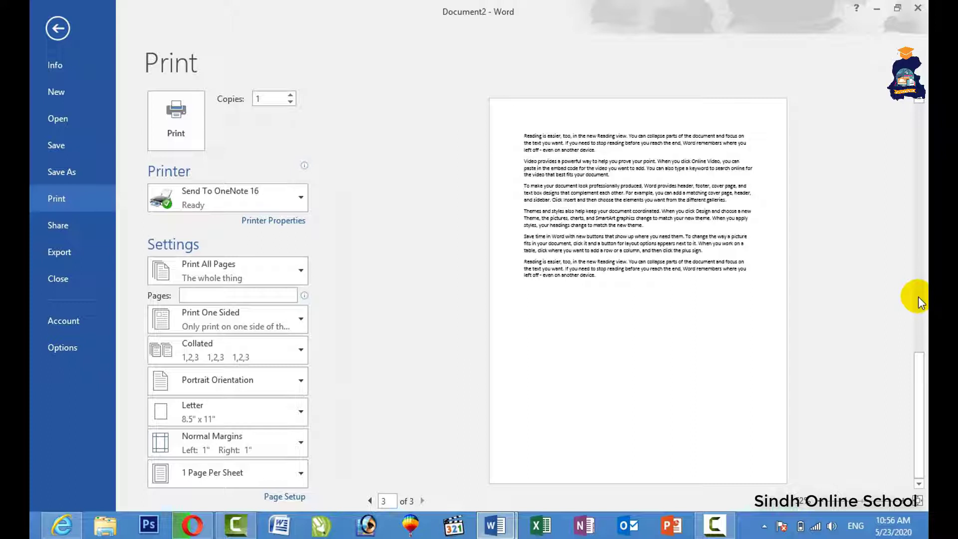
pyautogui.click(301, 200)
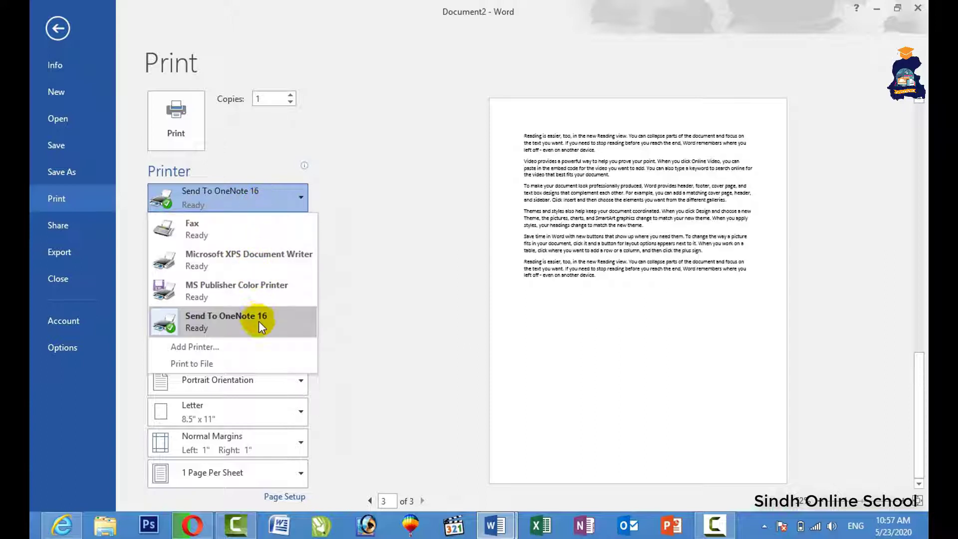
pyautogui.moveTo(261, 281)
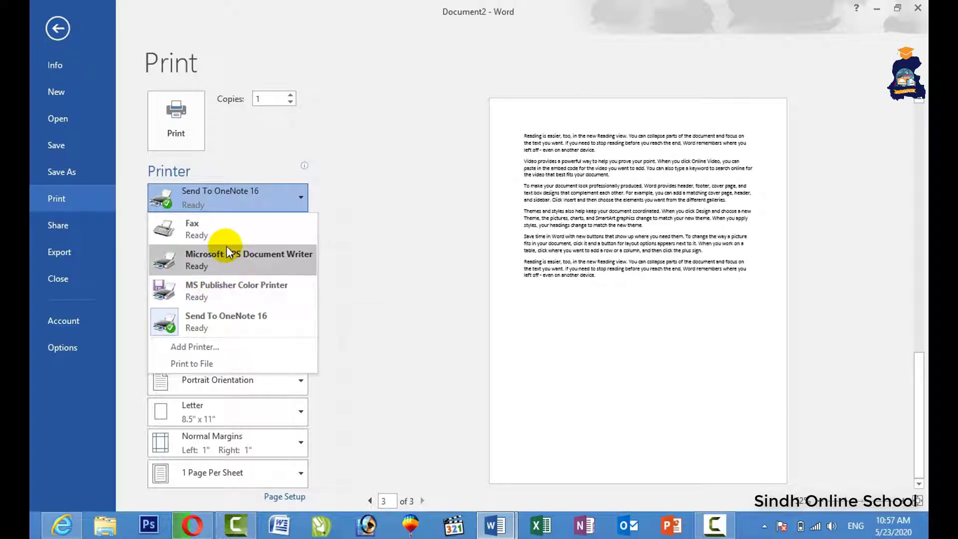
pyautogui.moveTo(227, 247)
pyautogui.click(413, 301)
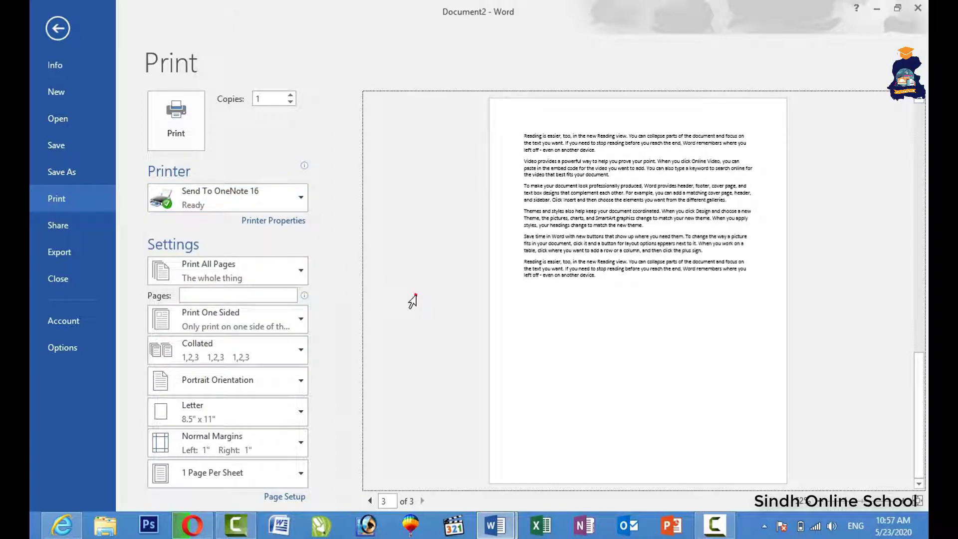
pyautogui.click(413, 300)
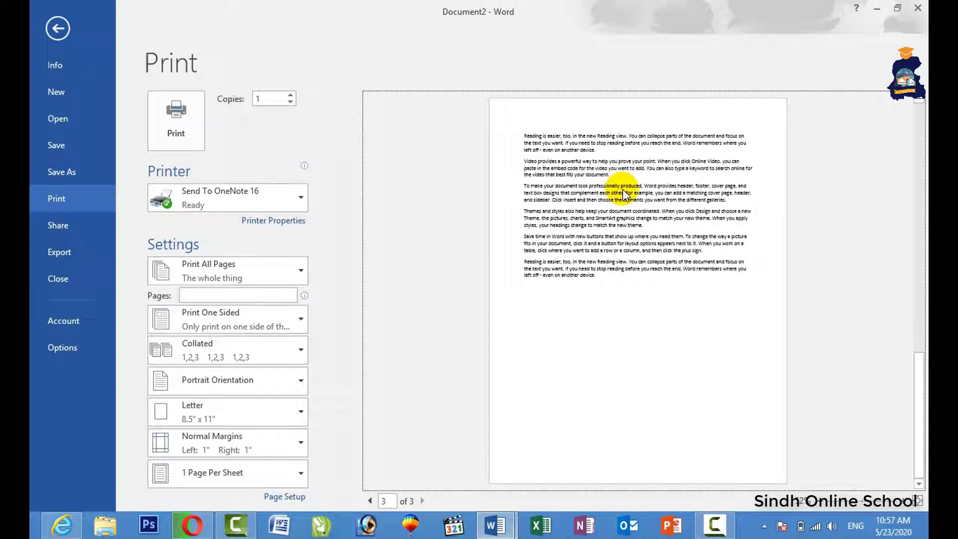
# - Set the print job to 3 copies and use Custom Print to print only page 2
pyautogui.click(268, 100)
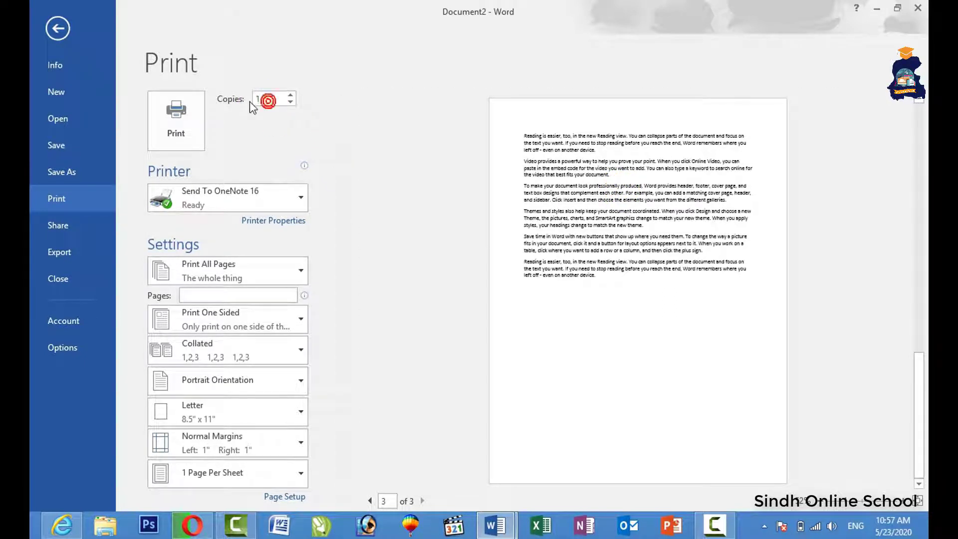
pyautogui.moveTo(250, 100); pyautogui.dragTo(261, 97)
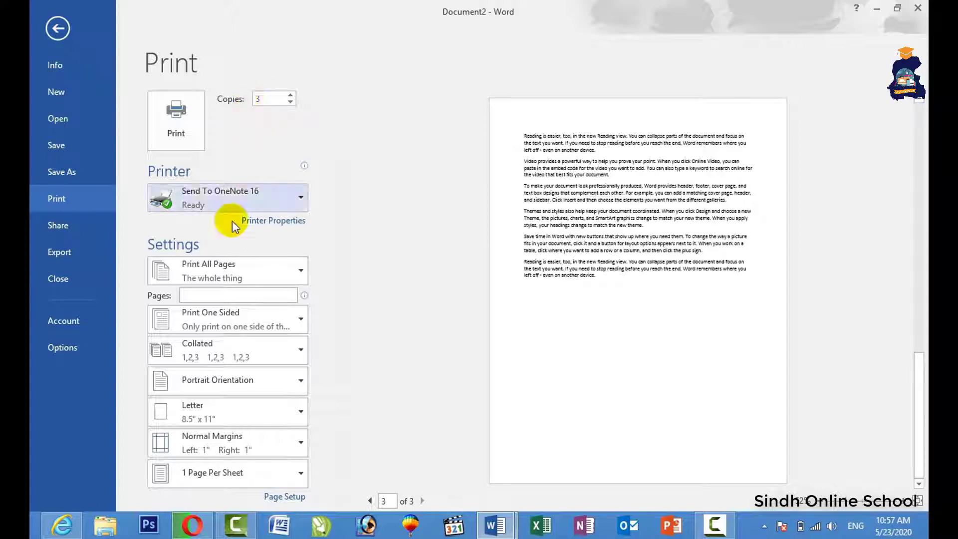
pyautogui.click(300, 271)
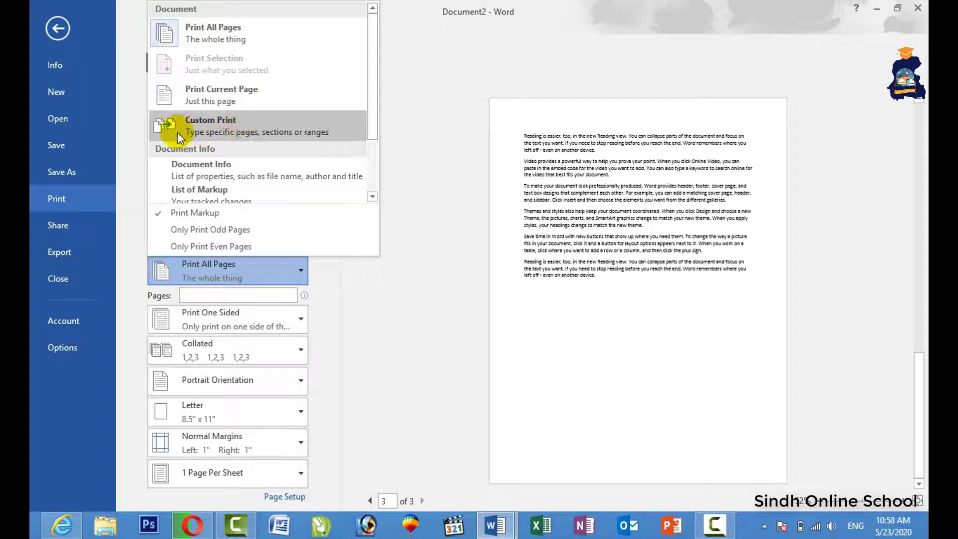
pyautogui.click(233, 128)
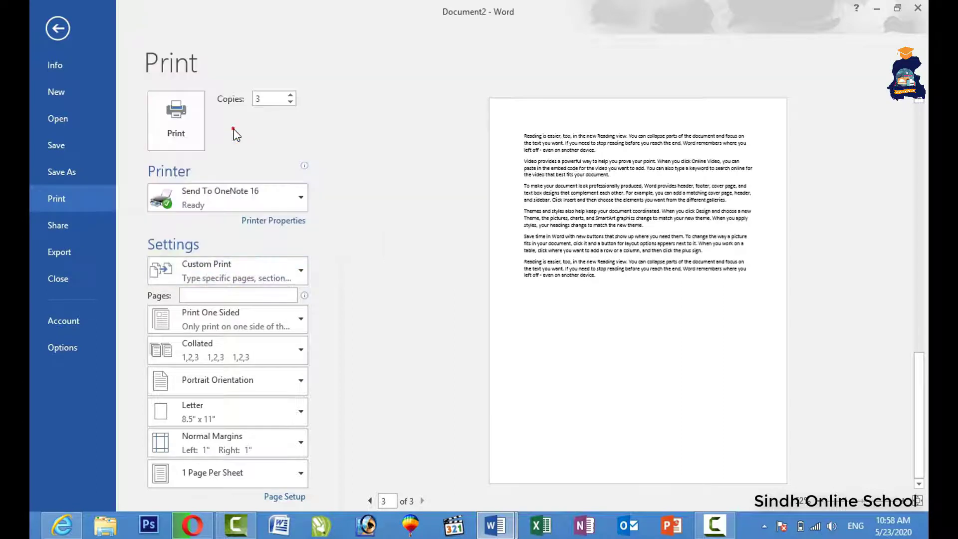
pyautogui.click(217, 295)
# - View the sides and collation options for the print job, keeping Print One Sided and Collated
pyautogui.click(280, 323)
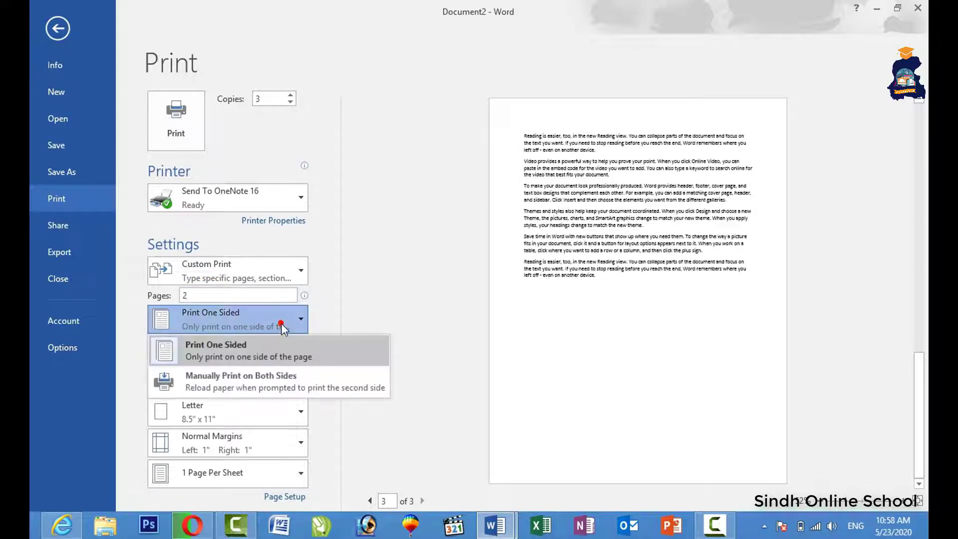
pyautogui.click(280, 322)
pyautogui.click(252, 358)
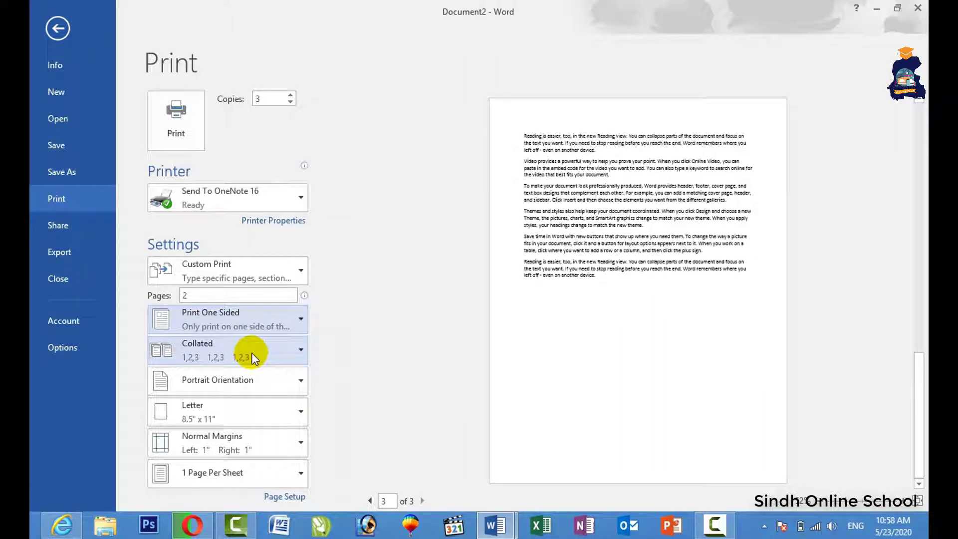
pyautogui.click(268, 349)
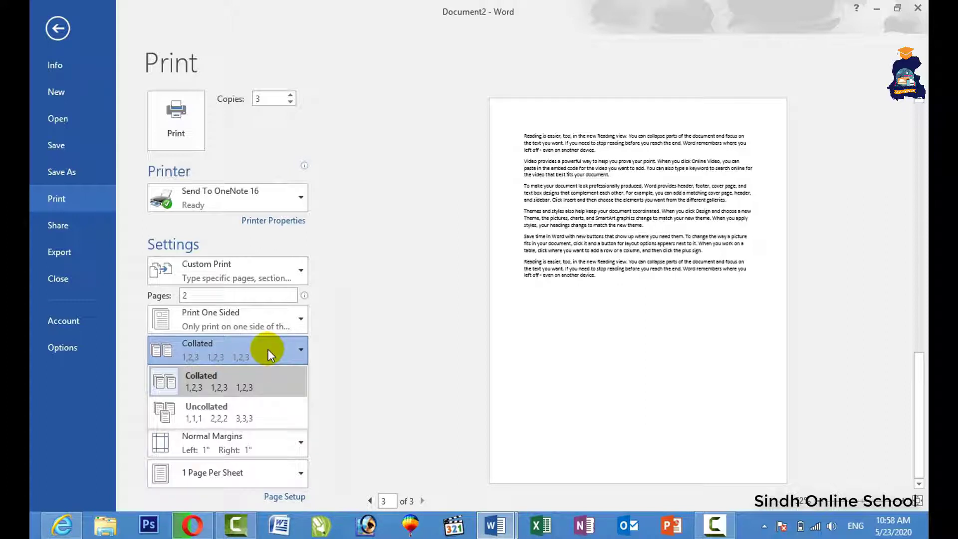
pyautogui.click(246, 389)
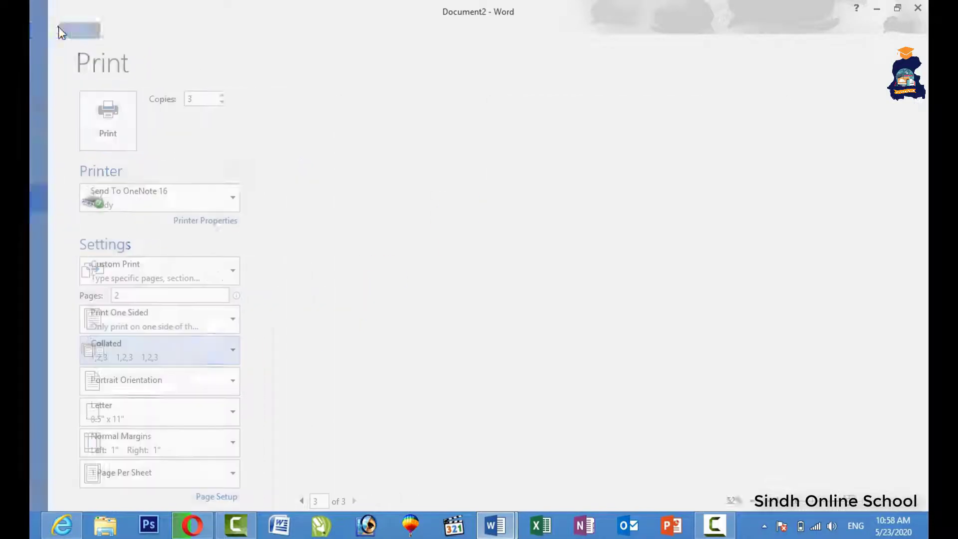
# - Leave the print settings and look through the pages of Document2
pyautogui.click(58, 26)
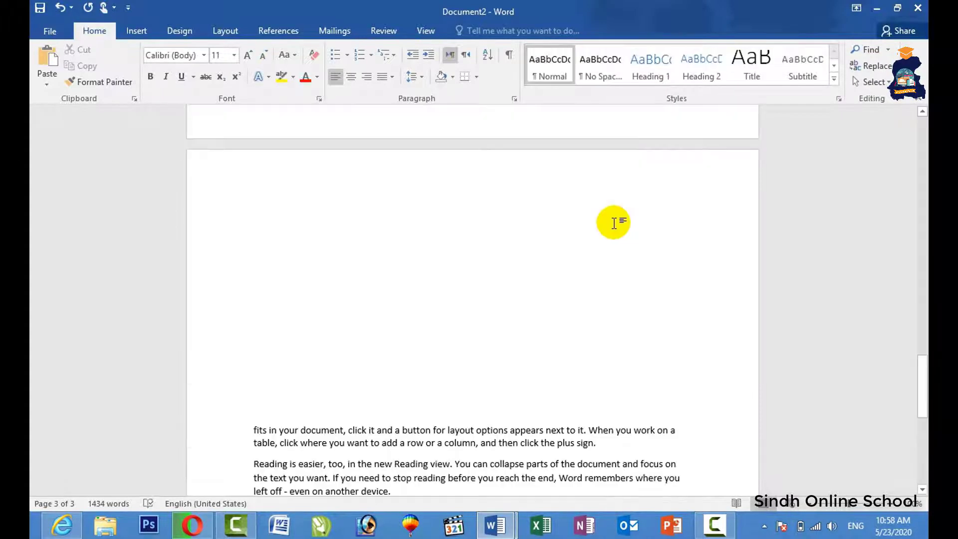
pyautogui.scroll(-5, 649, 239)
pyautogui.scroll(8, 649, 270)
pyautogui.scroll(20, 618, 279)
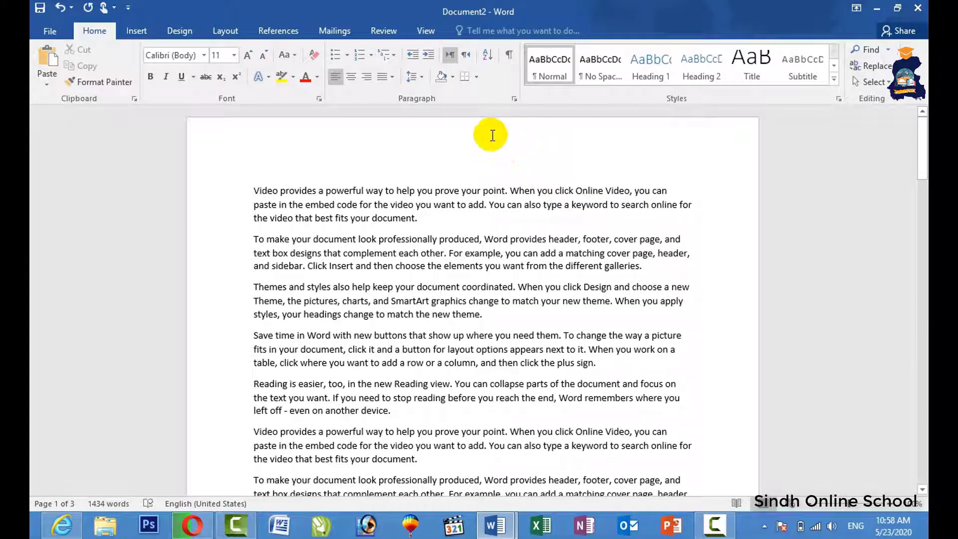
pyautogui.click(321, 128)
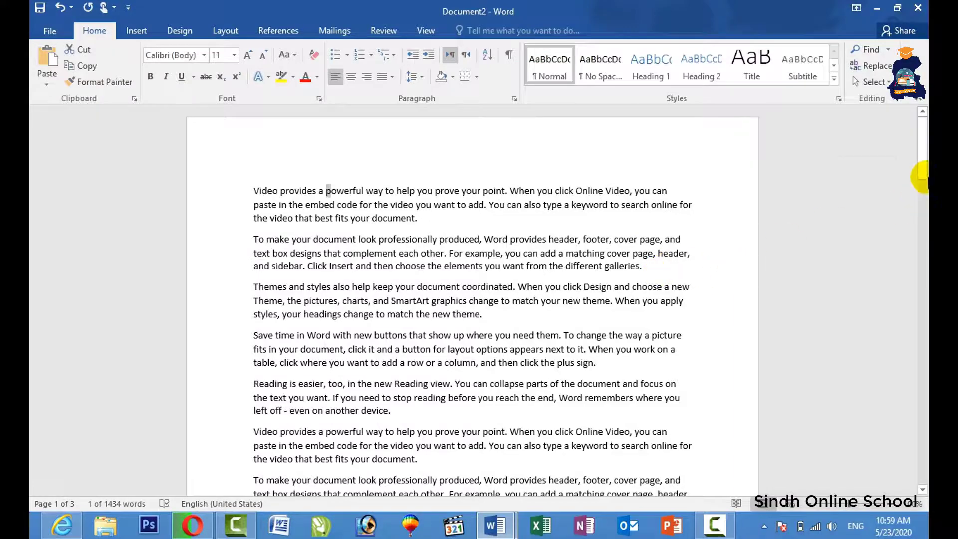
pyautogui.moveTo(923, 150); pyautogui.dragTo(923, 227)
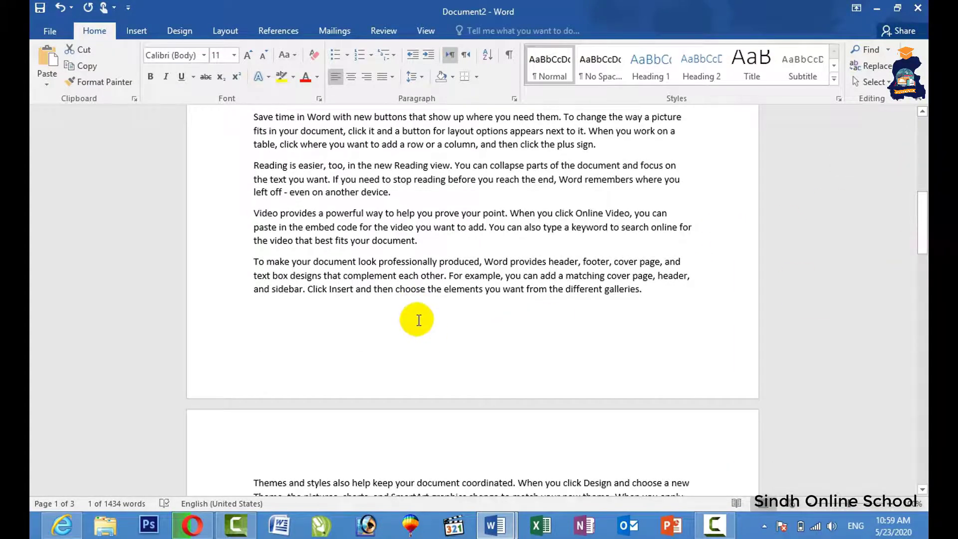
# - Review the print settings of Document2 again, and view its Share and Export options
pyautogui.click(49, 32)
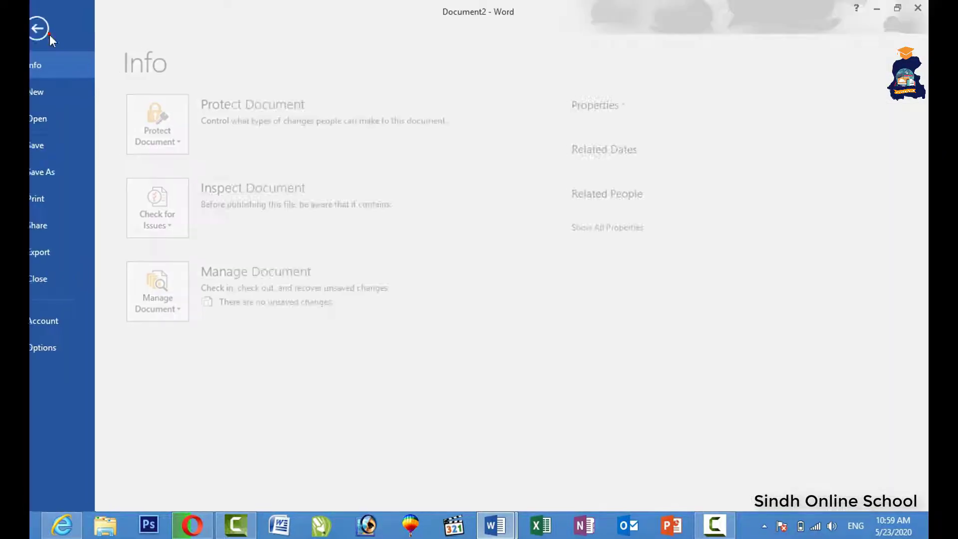
pyautogui.click(67, 206)
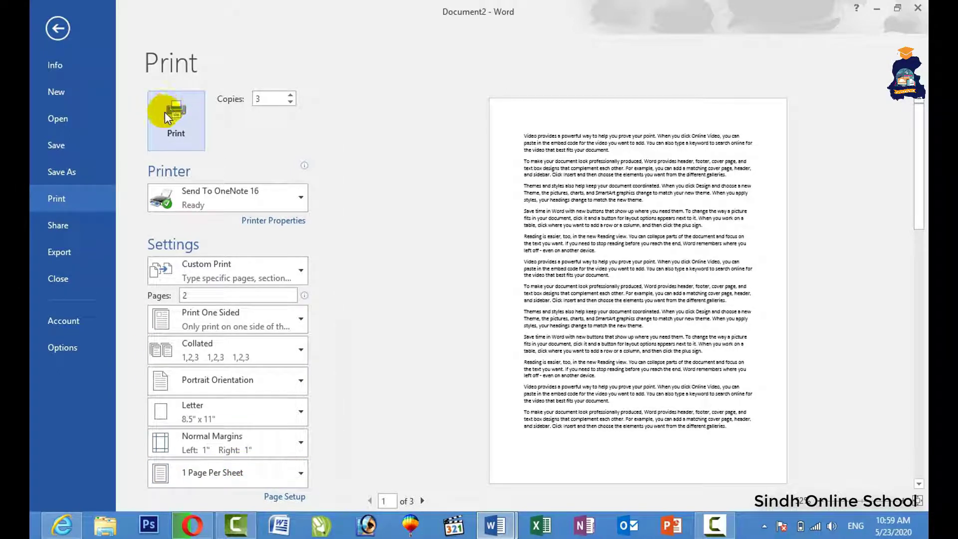
pyautogui.click(79, 227)
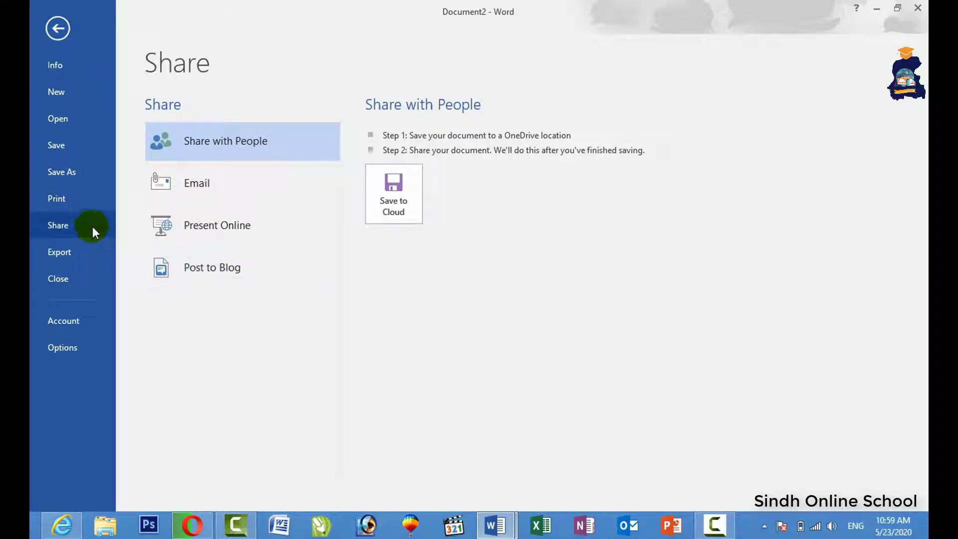
pyautogui.click(74, 258)
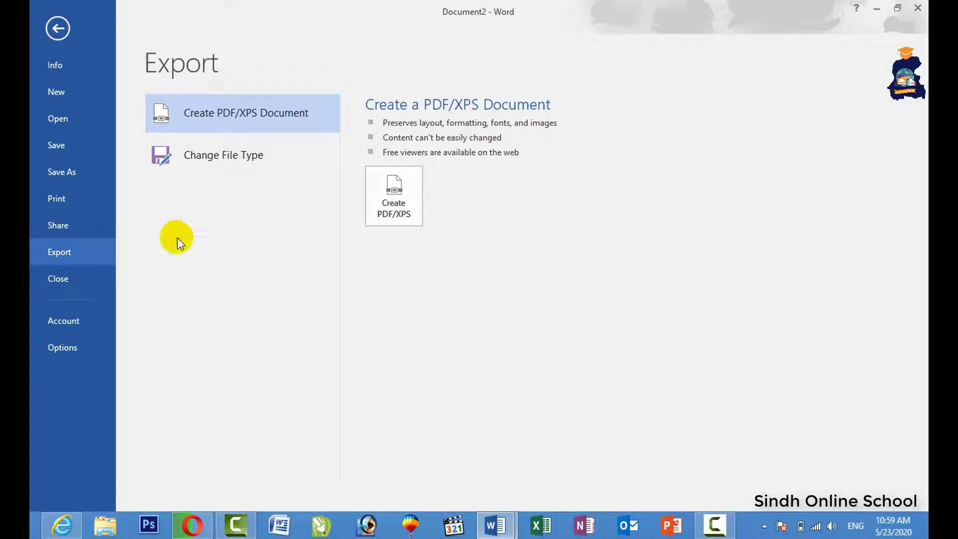
# - Switch to the 123456 document and export it to the Desktop as a PDF named 123456 through Change File Type
pyautogui.moveTo(495, 524)
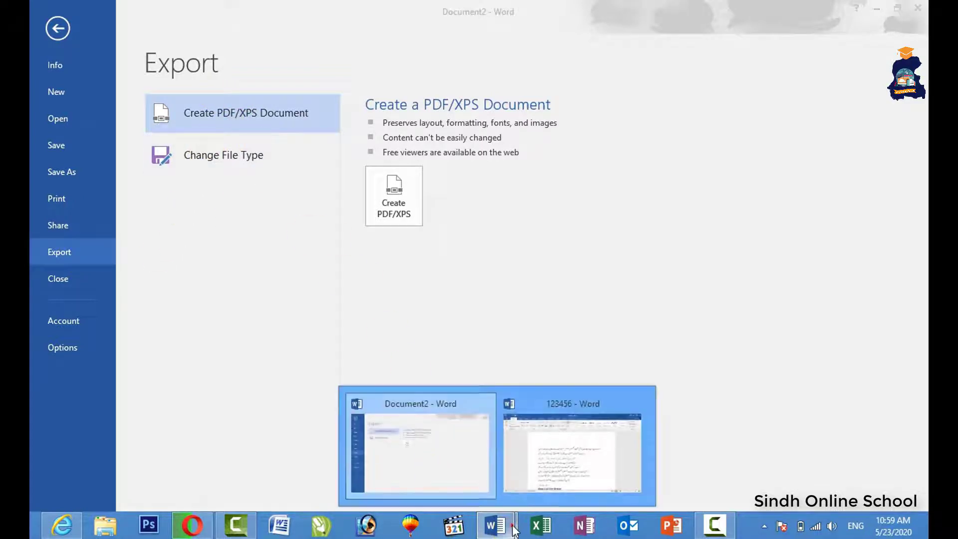
pyautogui.click(569, 439)
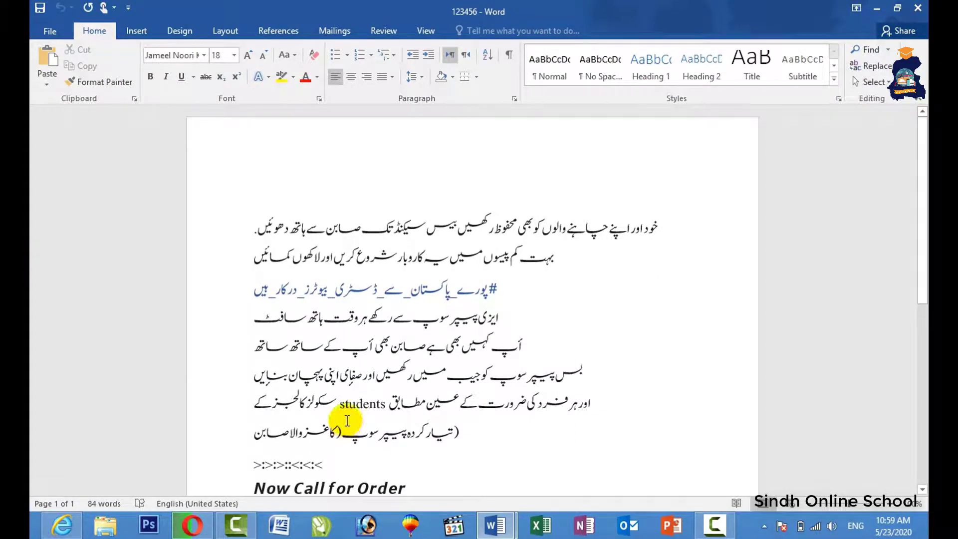
pyautogui.click(53, 33)
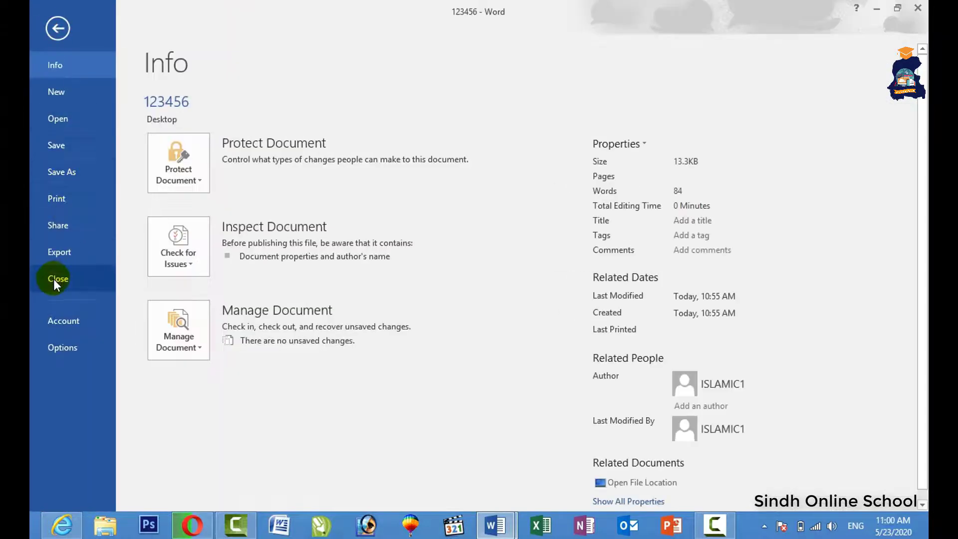
pyautogui.click(60, 258)
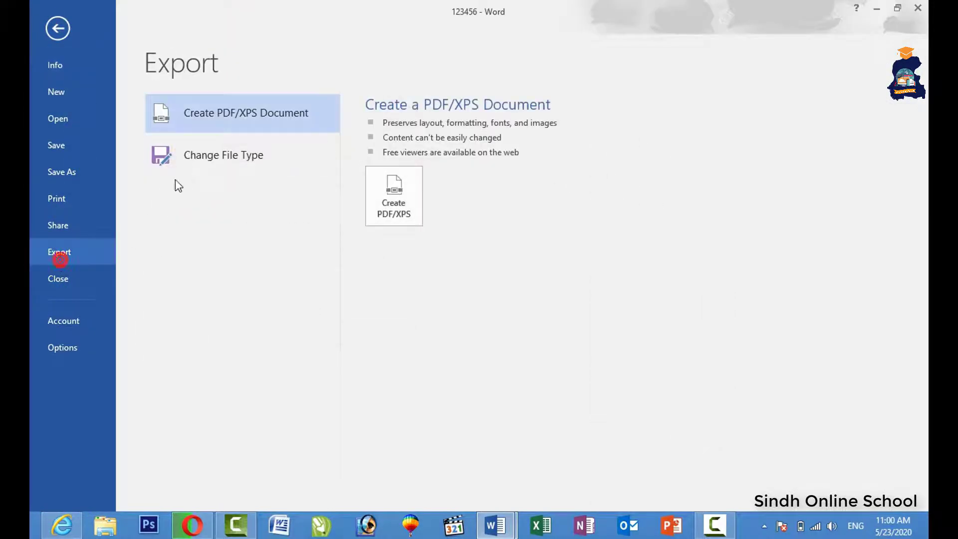
pyautogui.click(199, 161)
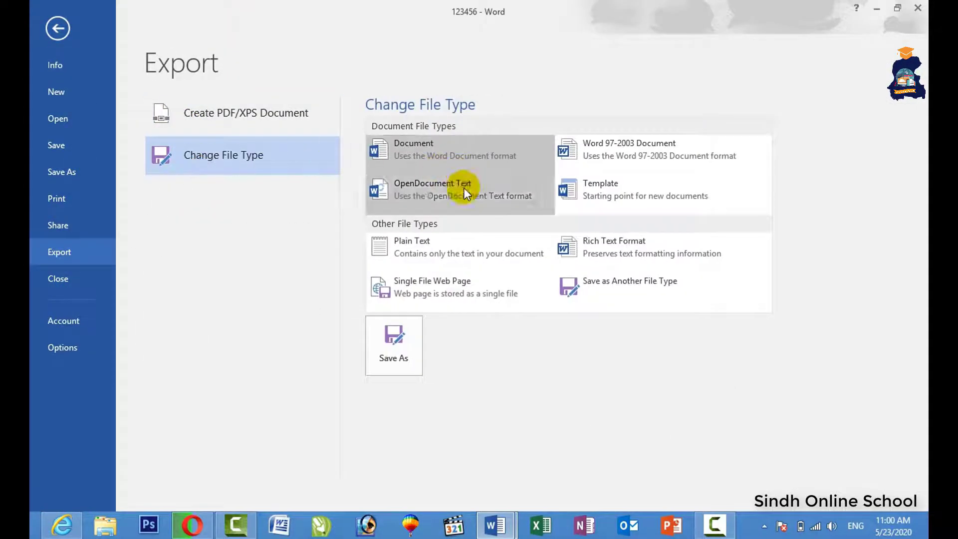
pyautogui.click(411, 349)
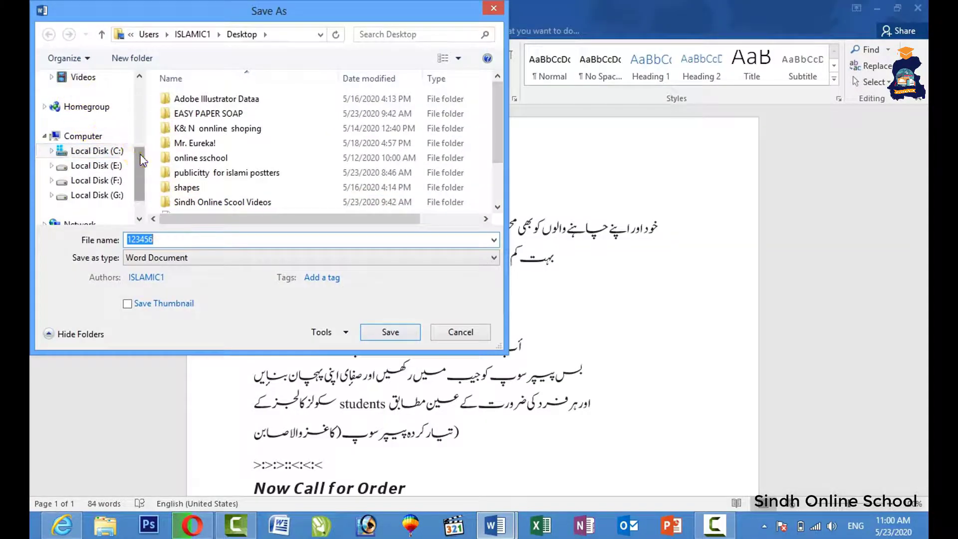
pyautogui.scroll(5, 129, 106)
pyautogui.click(93, 127)
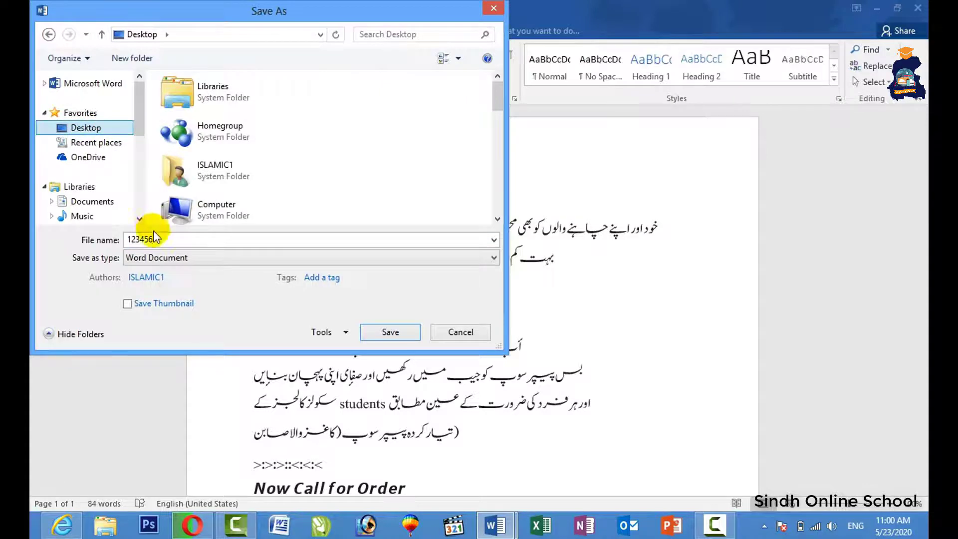
pyautogui.click(155, 257)
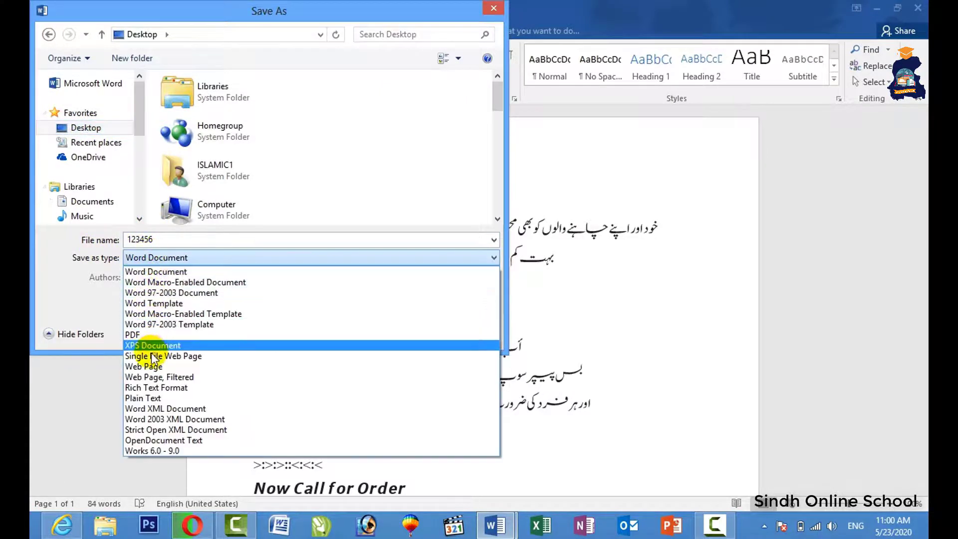
pyautogui.click(155, 334)
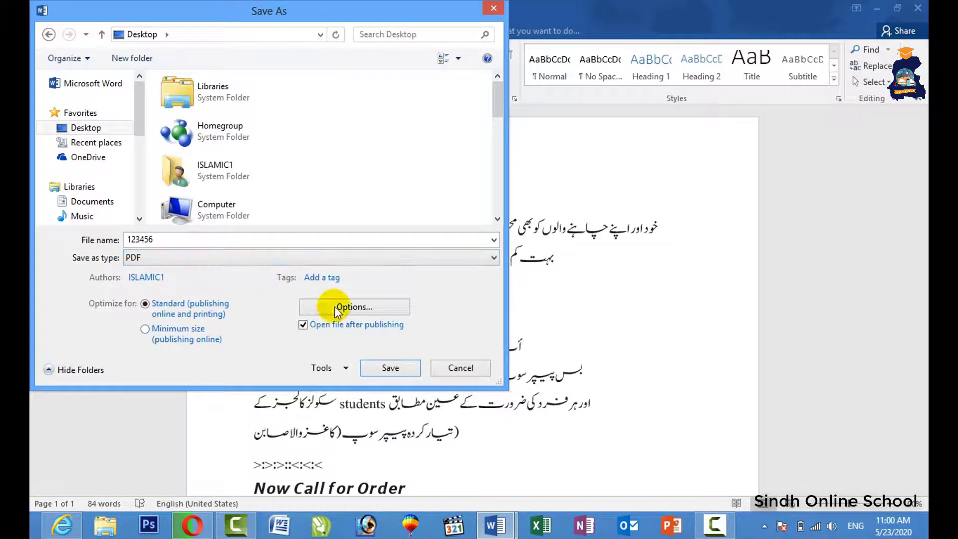
pyautogui.click(385, 370)
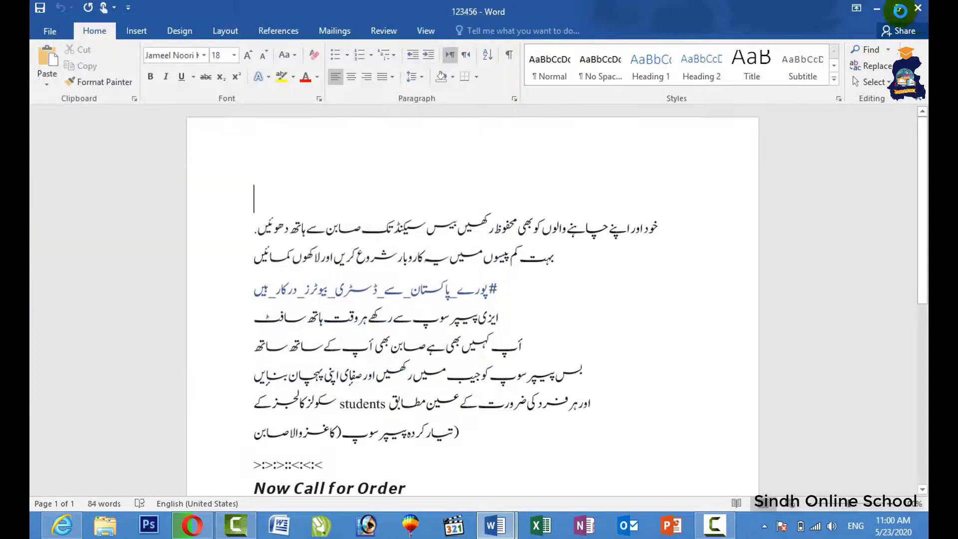
# - Minimize the 123456 document to check the exported PDF on the desktop, and switch back to Document2
pyautogui.click(877, 7)
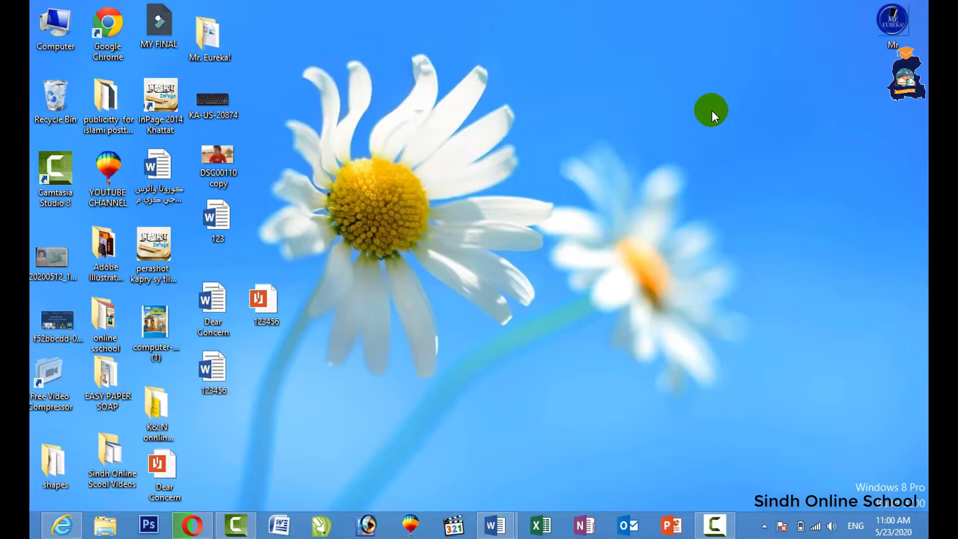
pyautogui.moveTo(265, 310)
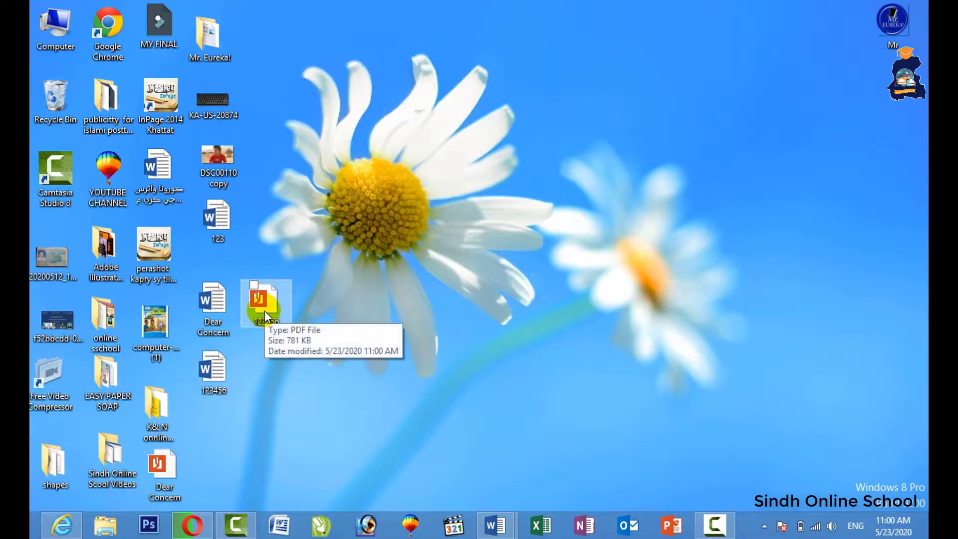
pyautogui.moveTo(495, 525)
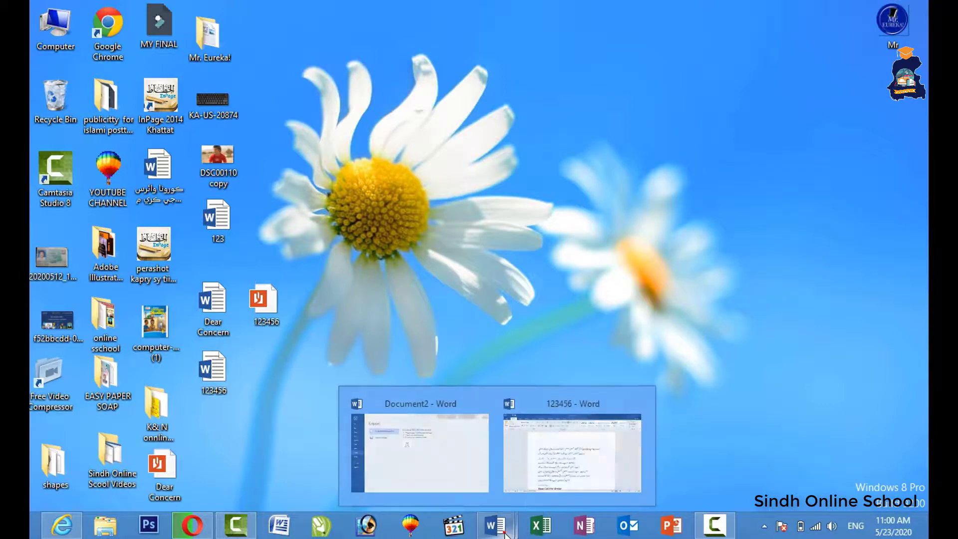
pyautogui.click(439, 469)
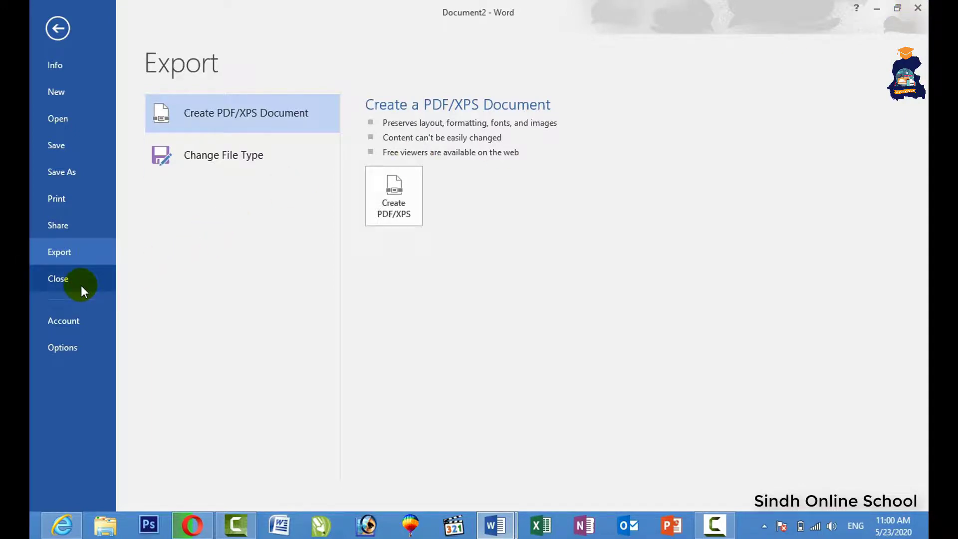
# - View the Account information and the General settings in Word Options, and cancel without changing anything
pyautogui.click(71, 317)
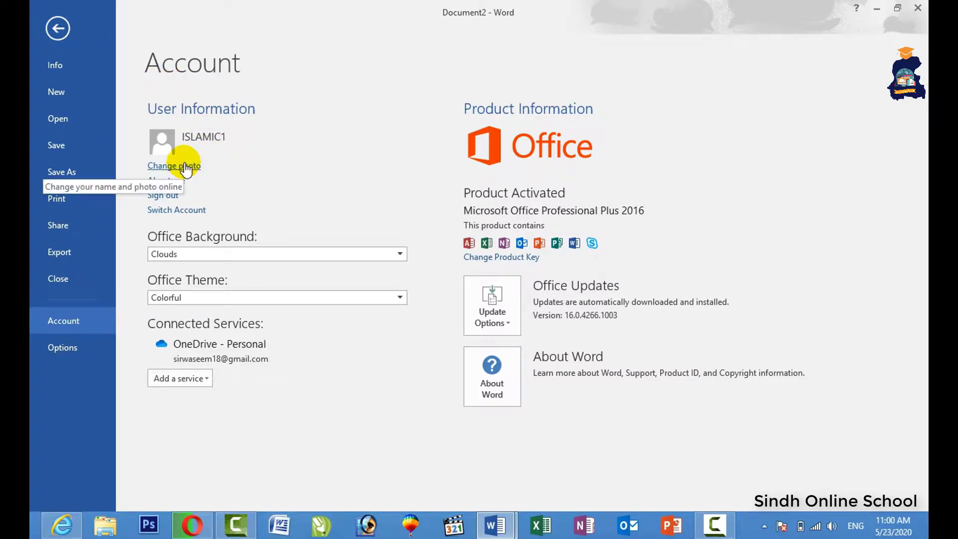
pyautogui.click(74, 348)
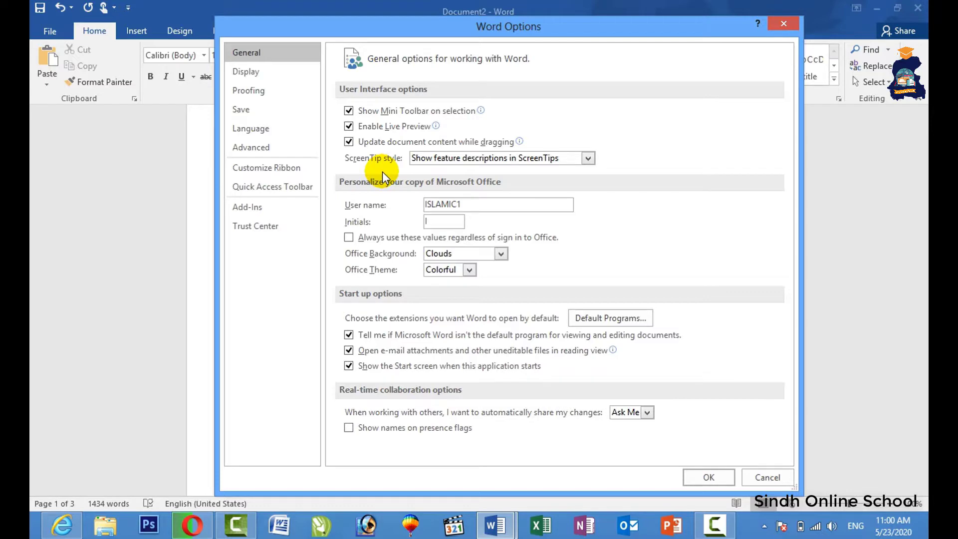
pyautogui.click(768, 479)
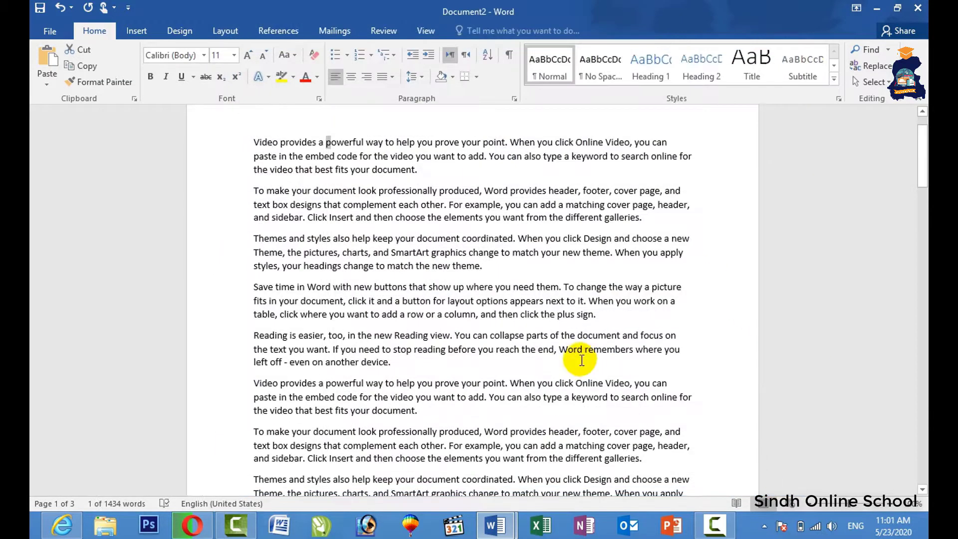